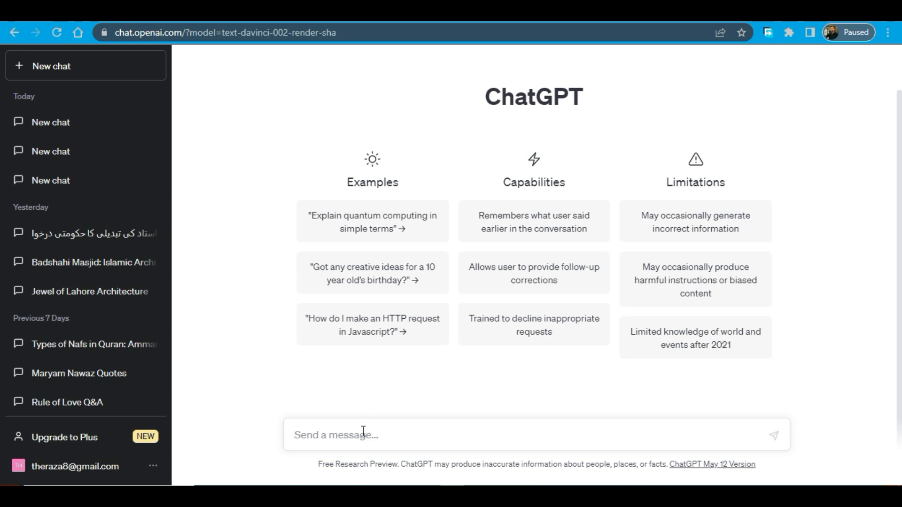
Submit the ChatGPT prompt "Write a 600 words article for blogger using heading blod method"
text(Write a 600 words article for blogger using heading blod method)
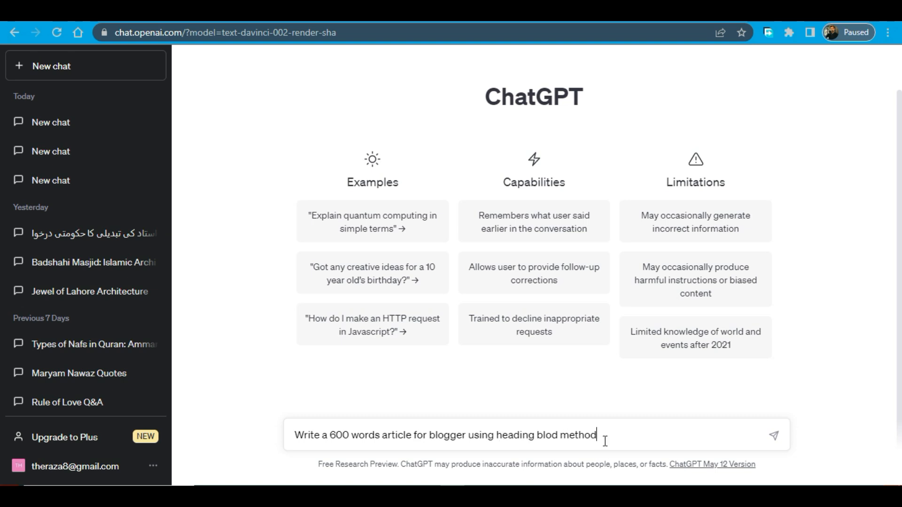
key(shift+Left)
key(shift+Left)
key(shift+Left)
key(shift+Left)
key(shift+Left)
key(shift+Left)
key(shift+Left)
key(shift+Left)
key(shift+Left)
key(shift+Left)
key(shift+Left)
key(shift+Left)
key(shift+Left)
key(shift+Left)
key(shift+Left)
key(shift+Left)
key(shift+Left)
key(shift+Left)
key(shift+Left)
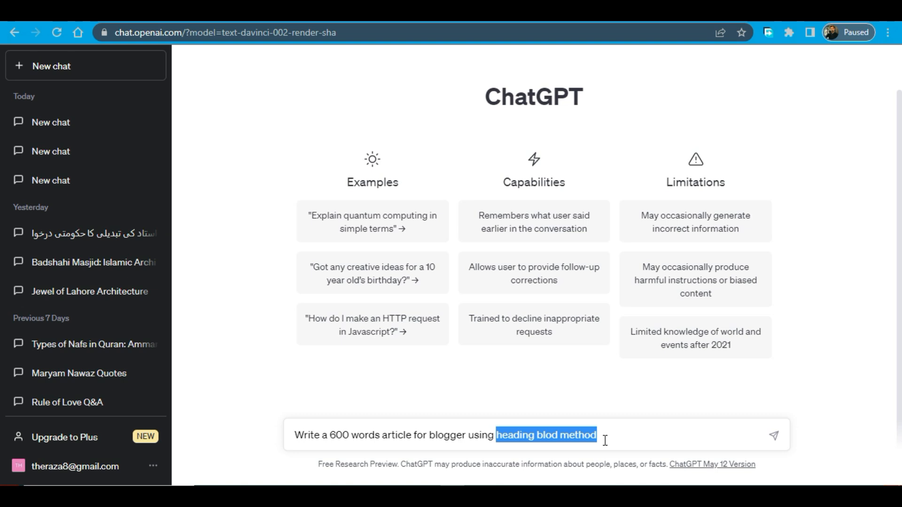
key(Return)
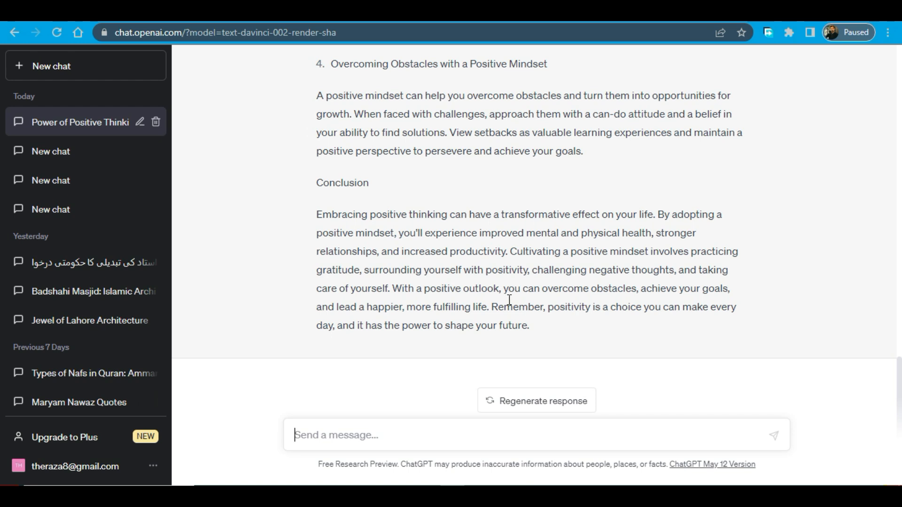
Copy the whole generated article from its heading to the conclusion into a blank Notepad document and select all the pasted text
drag(538, 326, 323, 130)
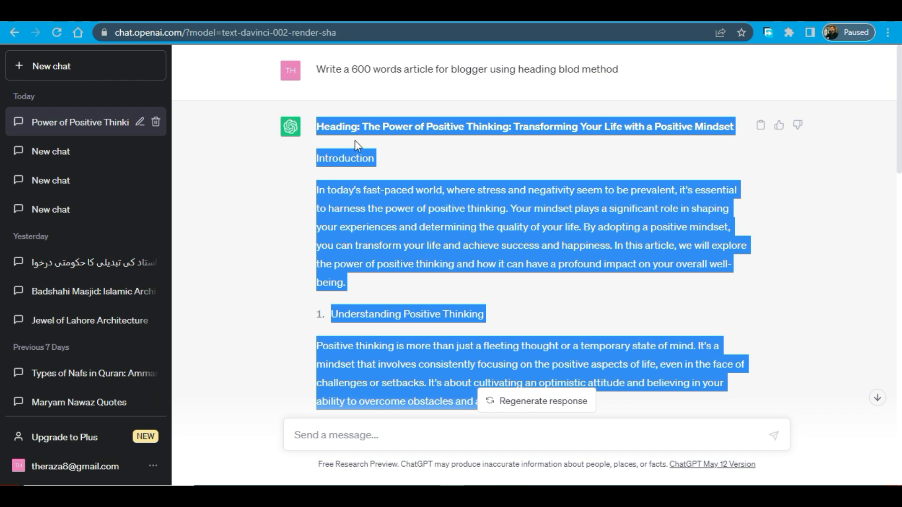
click(372, 495)
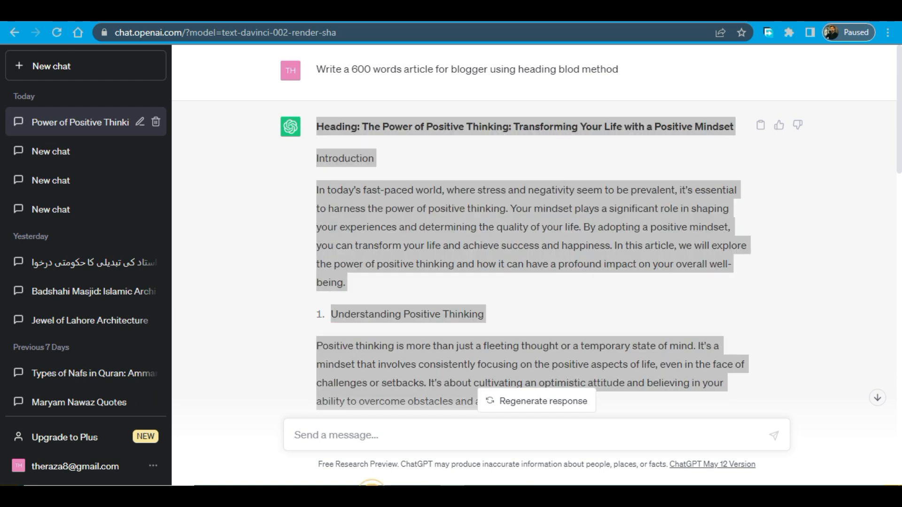
click(332, 42)
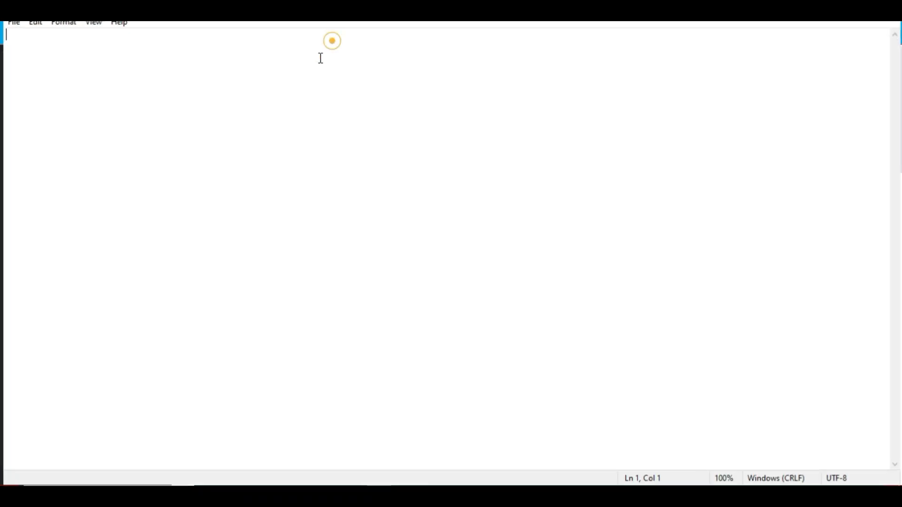
key(ctrl+v)
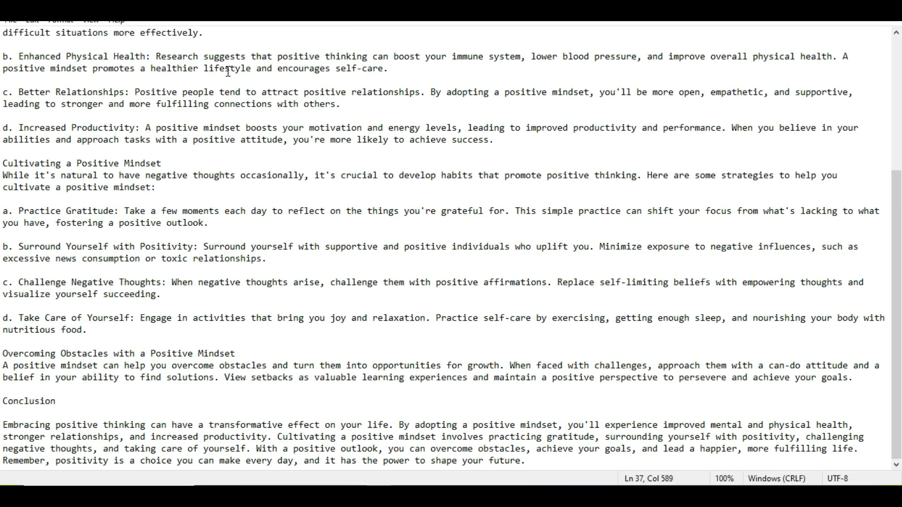
key(ctrl+a)
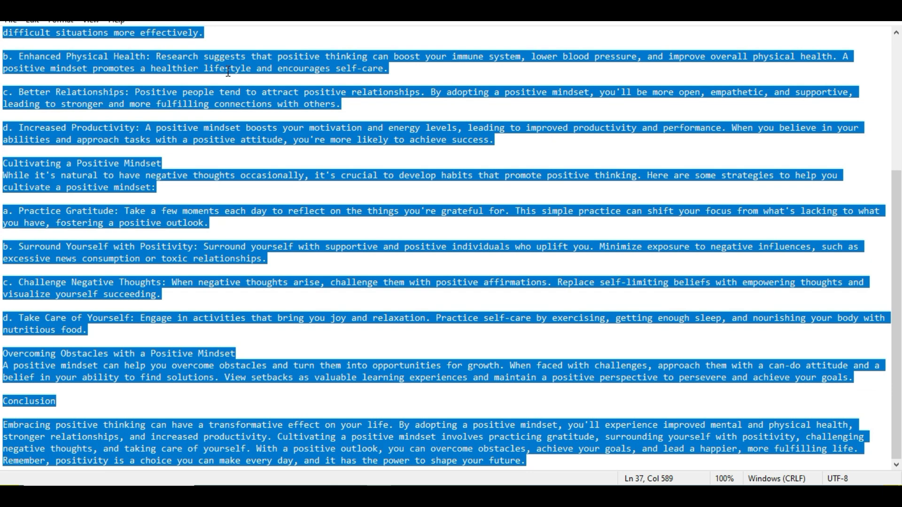
Switch back to the browser and open the Content at Scale AI detector from the Google results for "ai content detector"
key(alt+Tab)
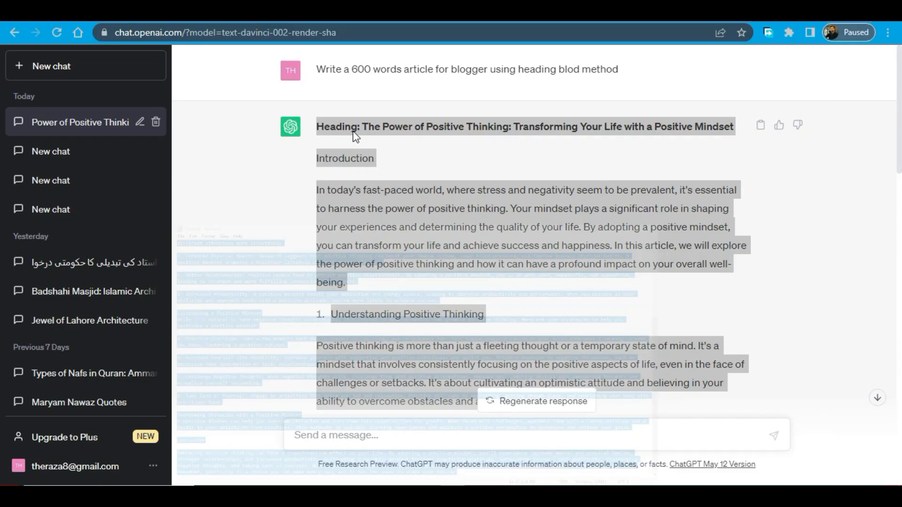
click(202, 12)
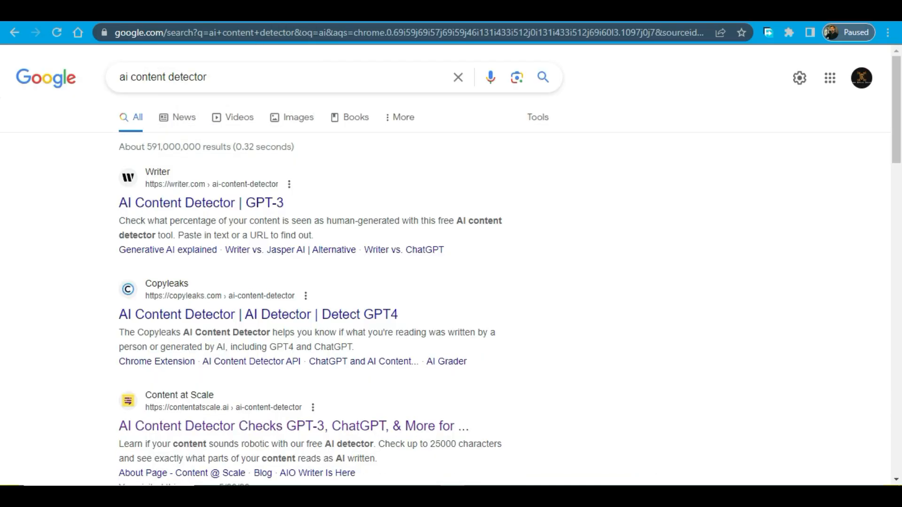
click(245, 72)
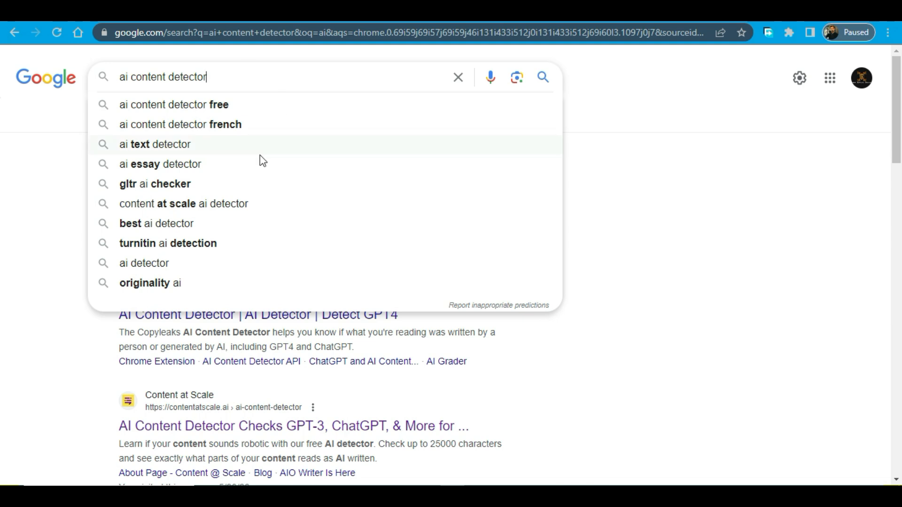
click(33, 393)
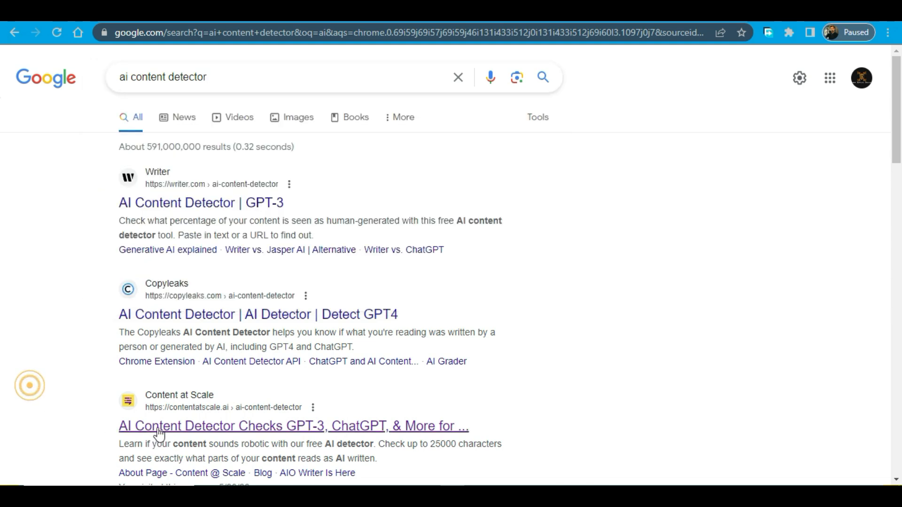
scroll(160, 430, down, 4)
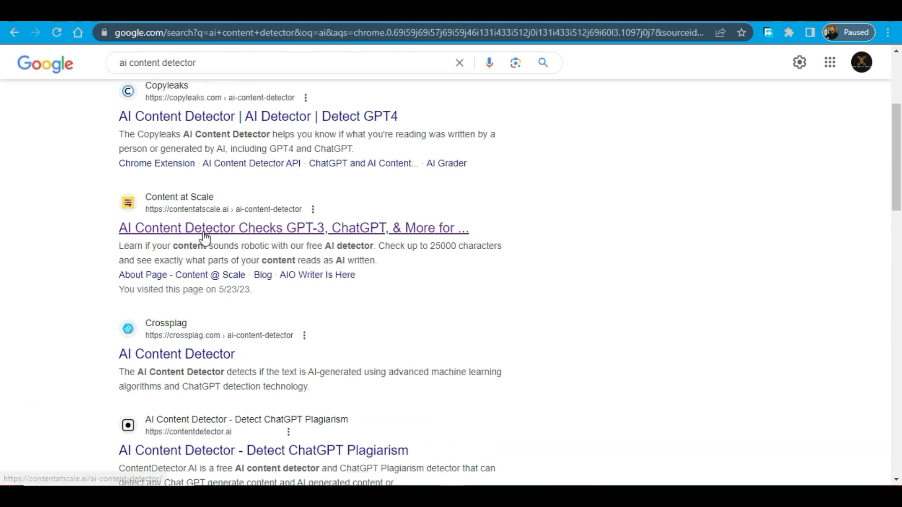
click(357, 232)
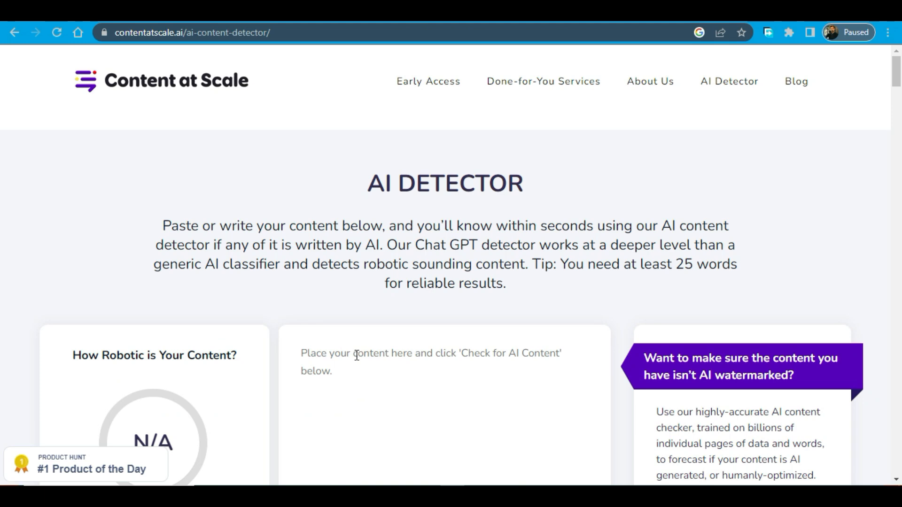
Paste the copied article into the detector's content box and check it for AI content
click(357, 356)
key(ctrl+v)
scroll(658, 352, down, 8)
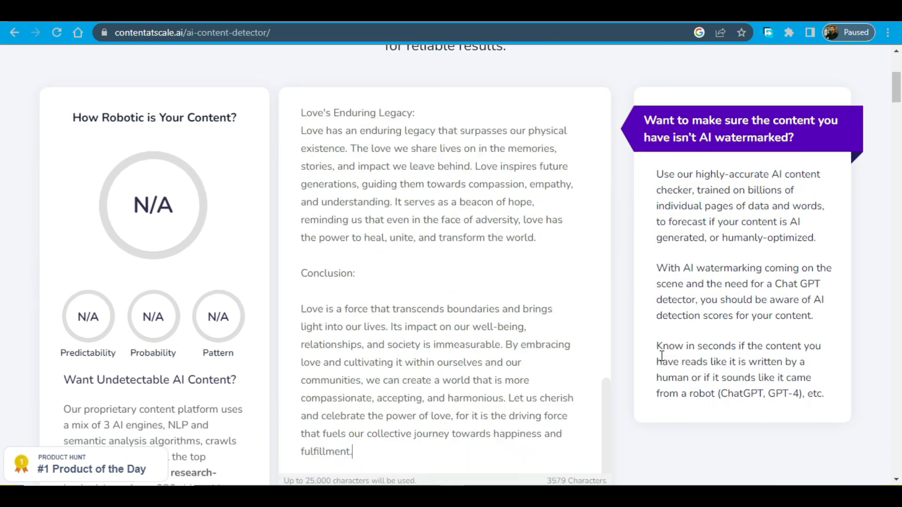
scroll(604, 358, up, 3)
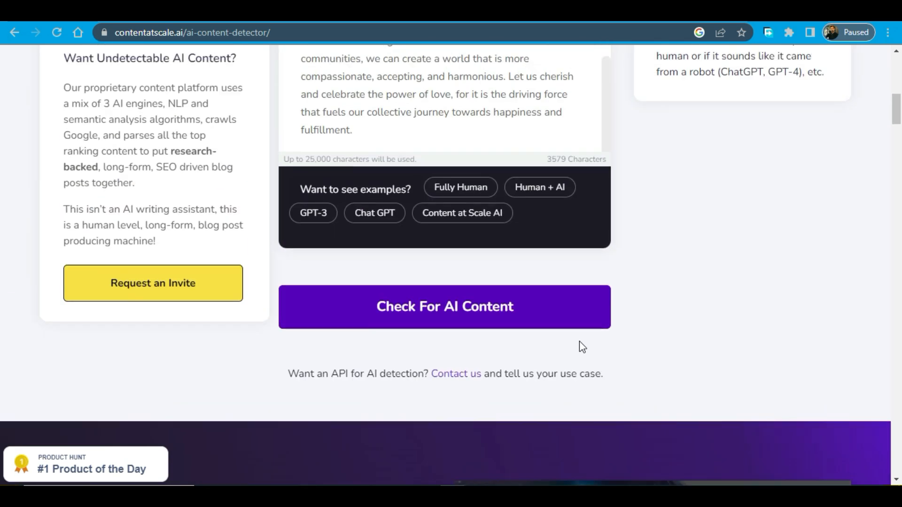
click(487, 321)
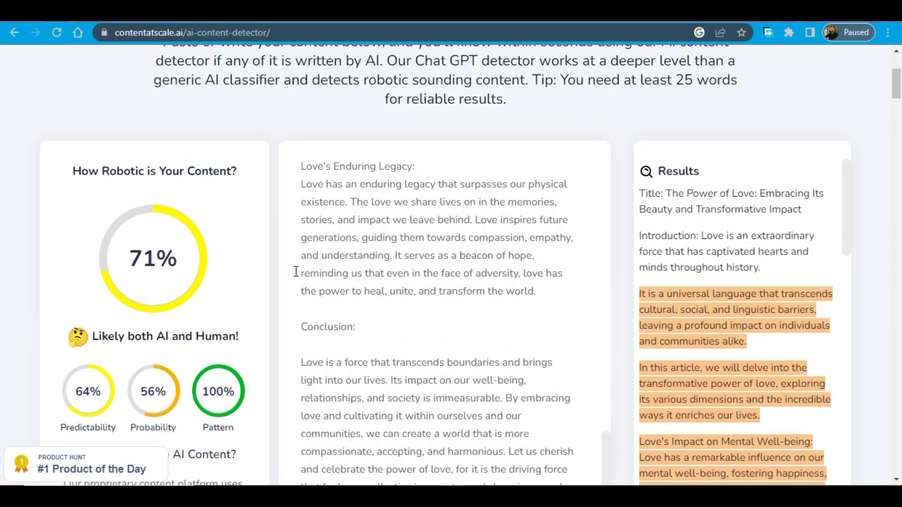
Examine the detector's overall score and the highlighted sentences in the results
scroll(196, 255, down, 1)
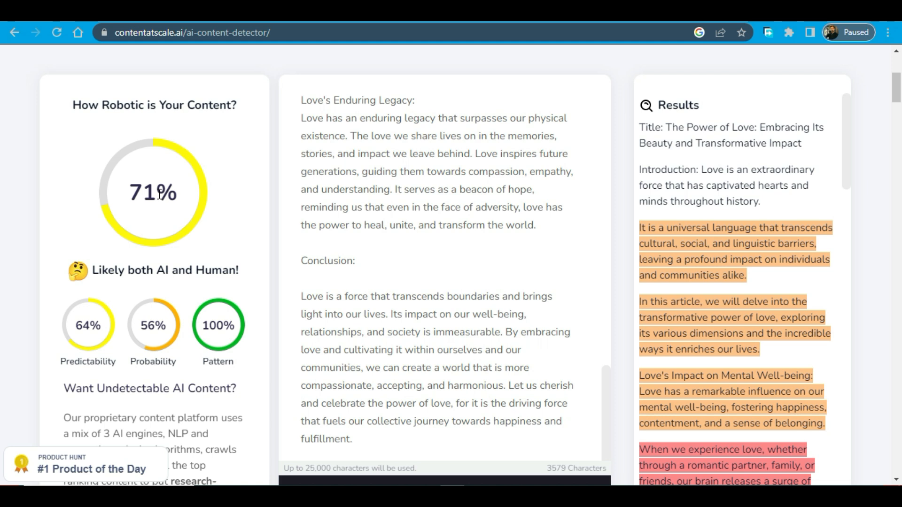
scroll(619, 256, up, 3)
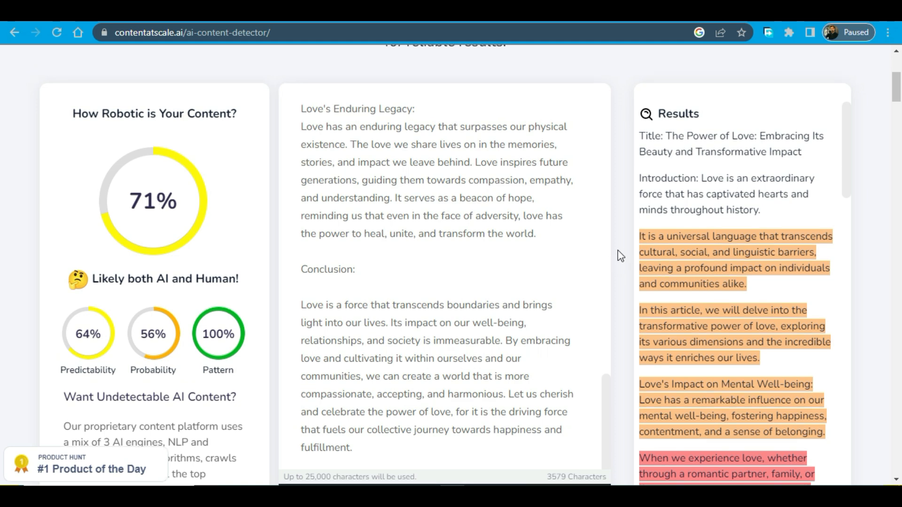
scroll(714, 288, down, 3)
scroll(717, 291, up, 2)
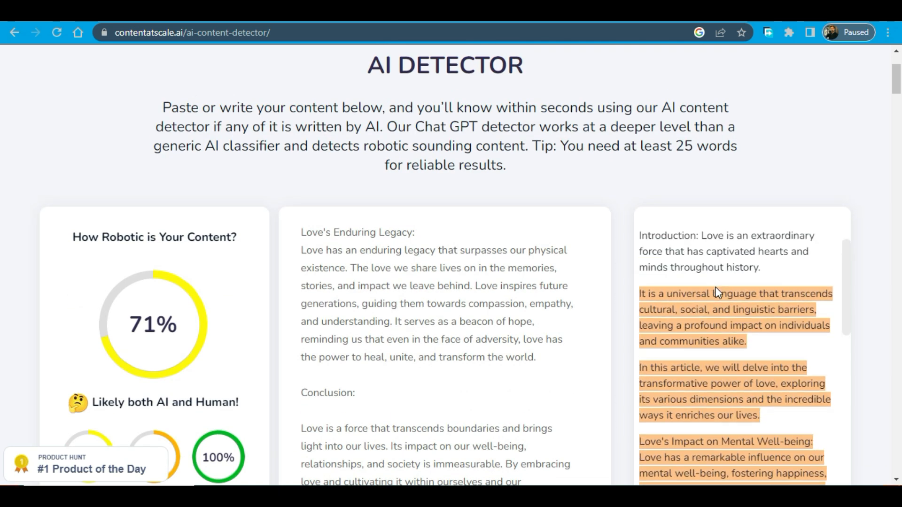
mouse_move(723, 305)
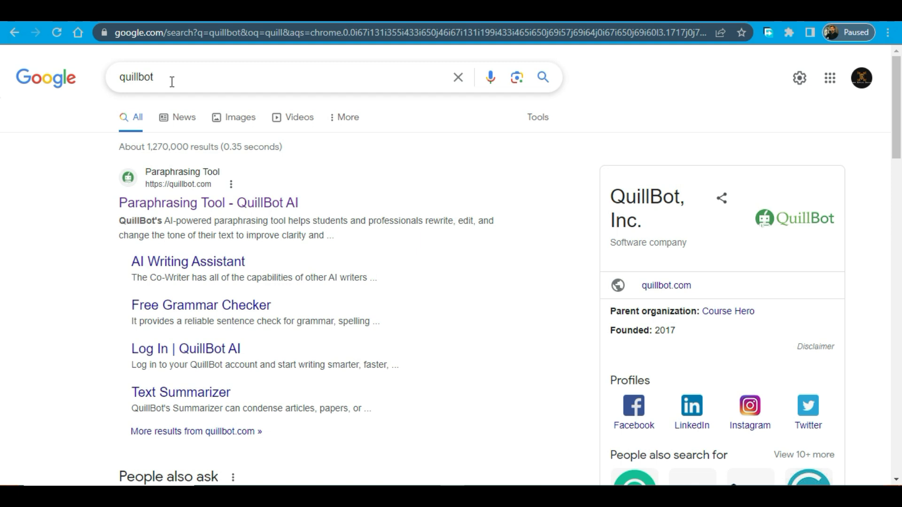
Open QuillBot's paraphrasing tool from the Google results for "quillbot" and choose the Simple mode
click(196, 204)
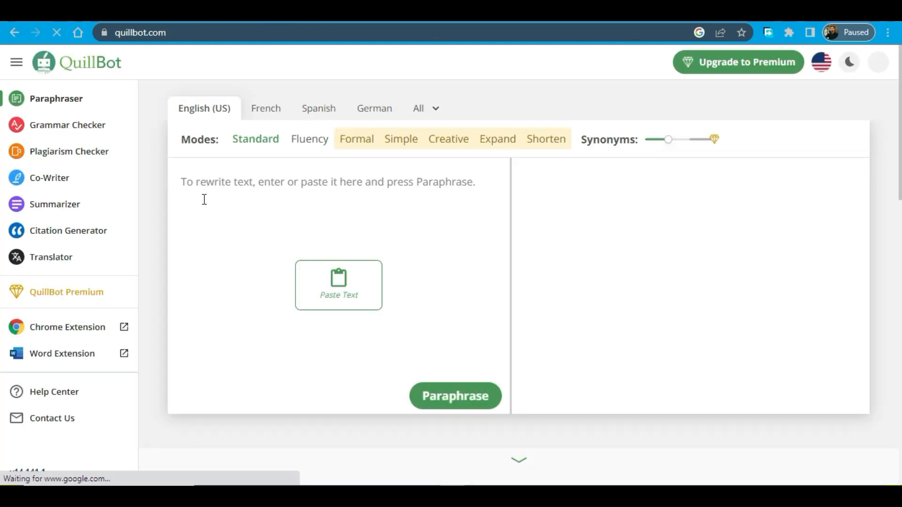
click(402, 142)
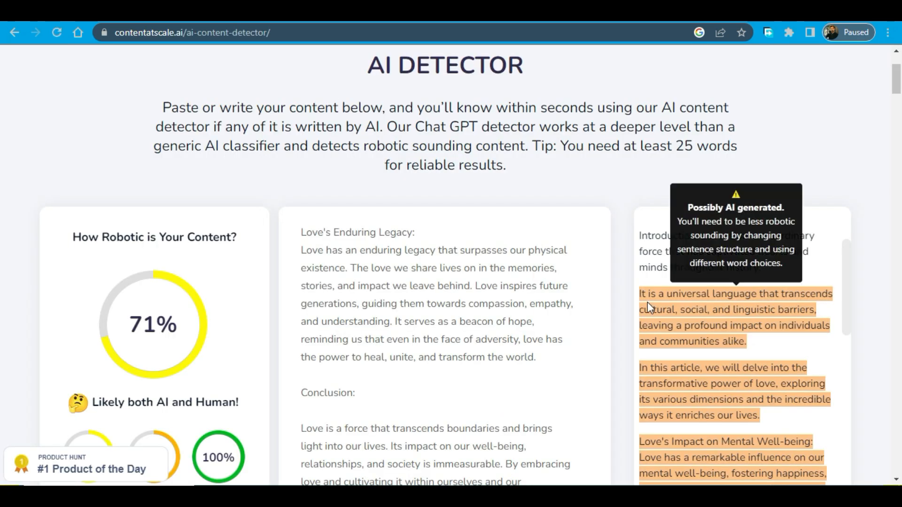
Copy the detector results from "It is a universal language" through "emotional and psychological health."
scroll(650, 303, down, 1)
drag(761, 482, 636, 353)
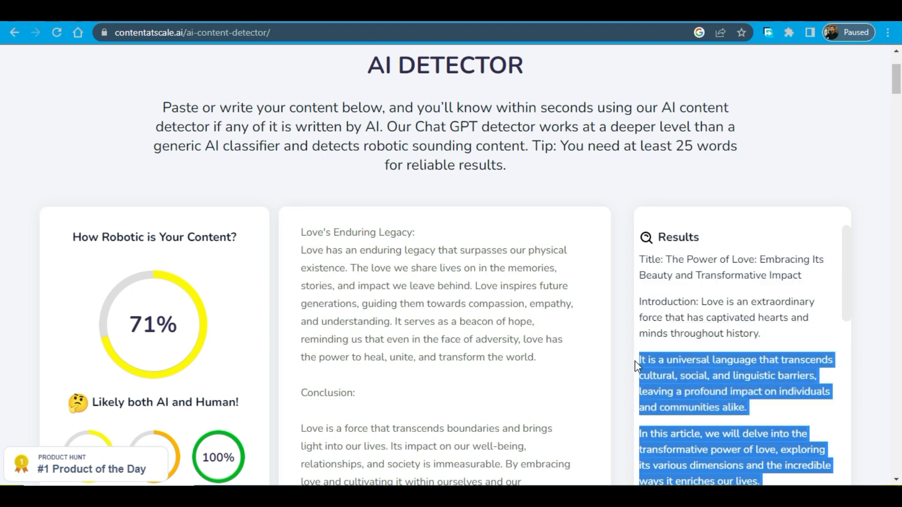
scroll(709, 362, down, 7)
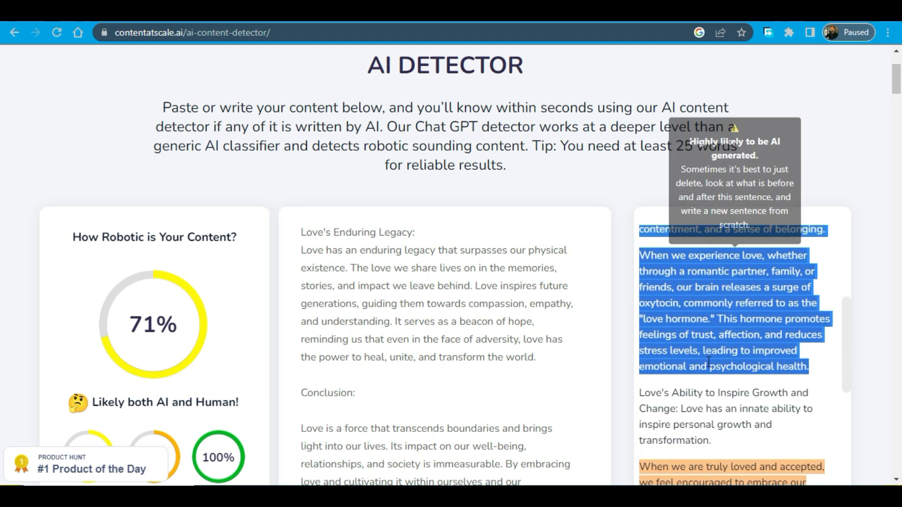
scroll(709, 363, down, 2)
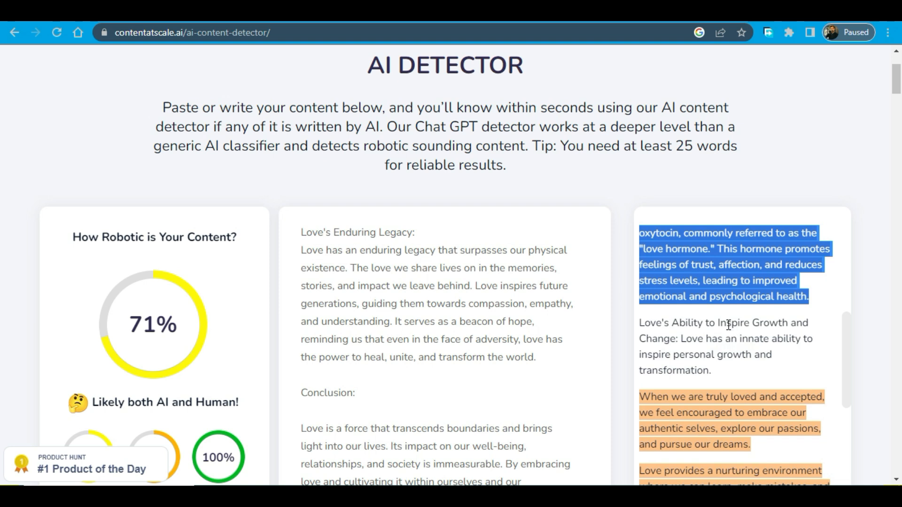
right_click(709, 264)
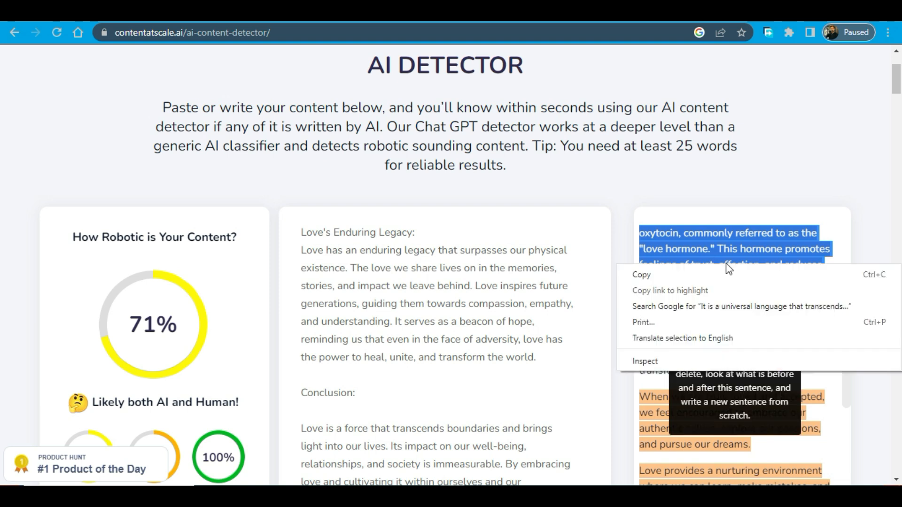
click(684, 278)
Paste the copied passage into QuillBot and paraphrase it in Standard mode
key(ctrl+Tab)
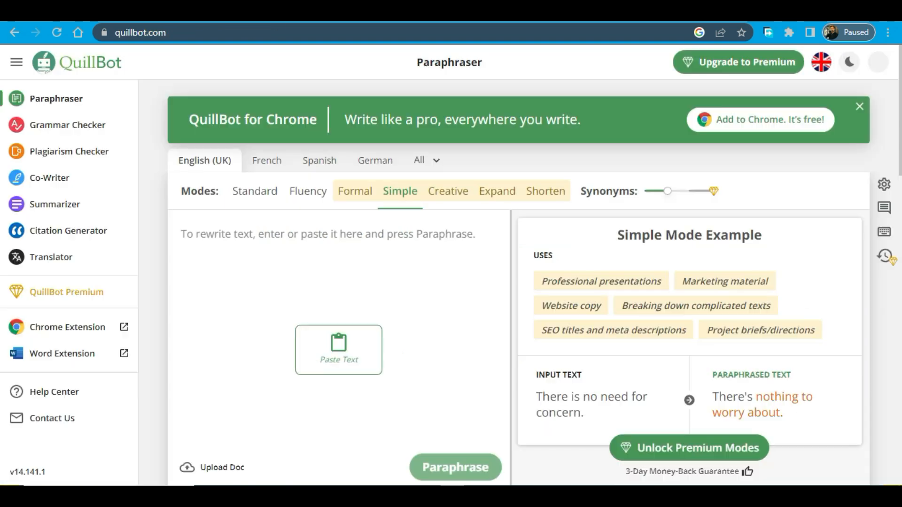
click(338, 349)
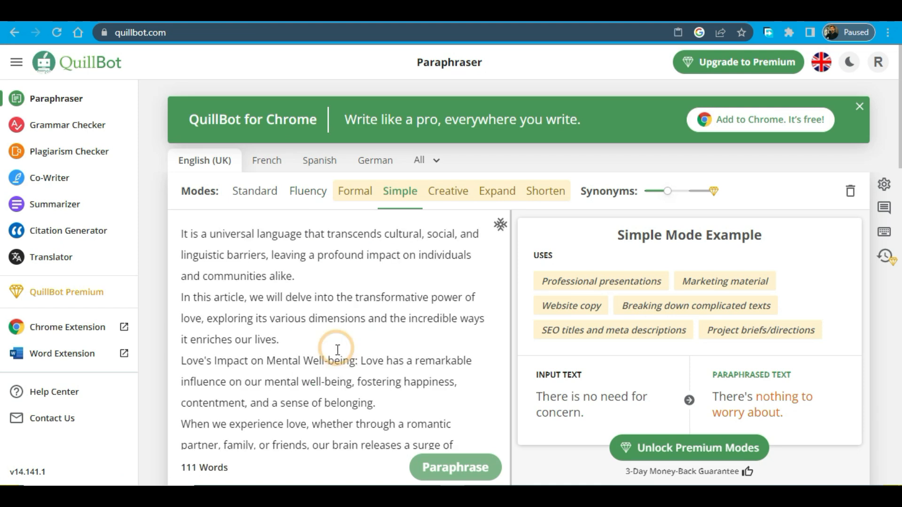
scroll(340, 340, down, 5)
scroll(343, 347, up, 1)
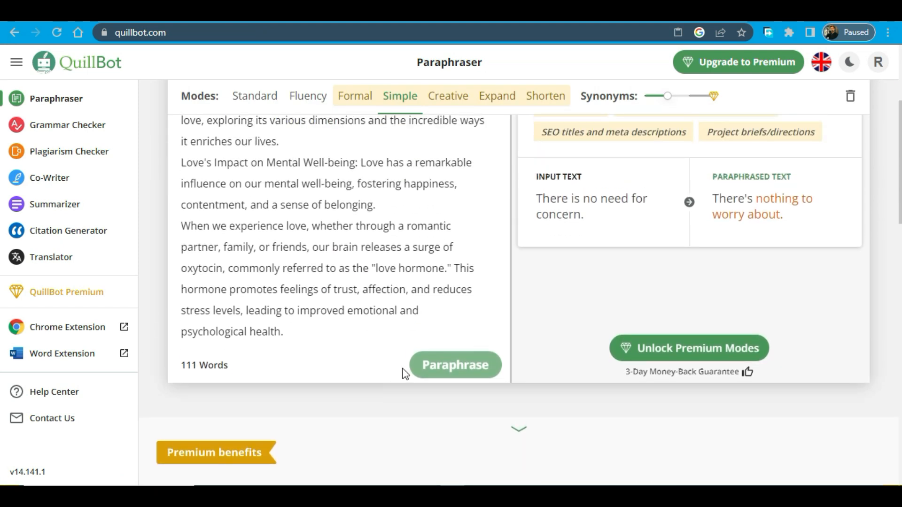
scroll(343, 269, up, 4)
click(251, 190)
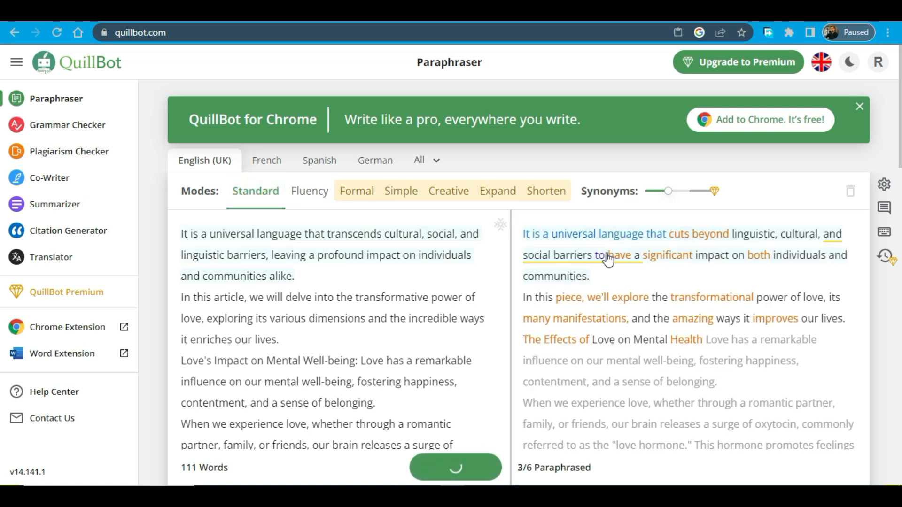
Review and copy the full paraphrased text, and return to the Content at Scale AI detector
scroll(655, 291, down, 2)
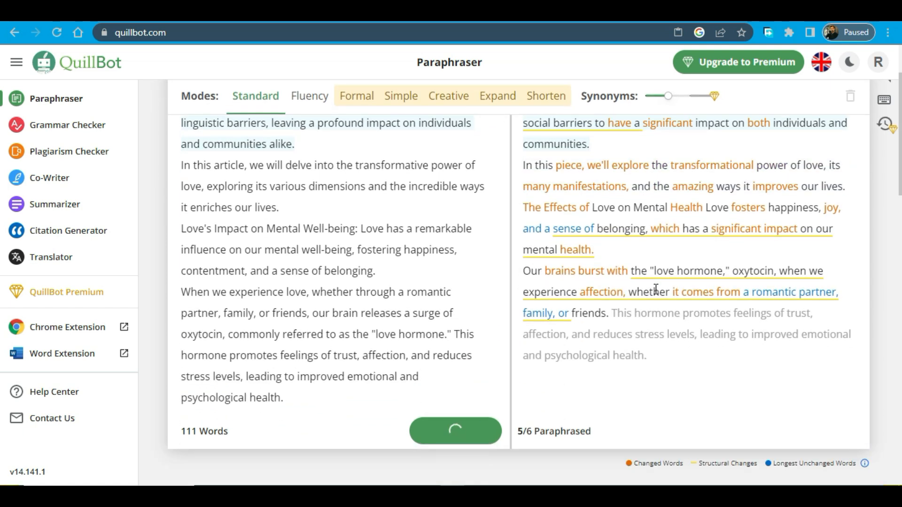
scroll(683, 298, up, 1)
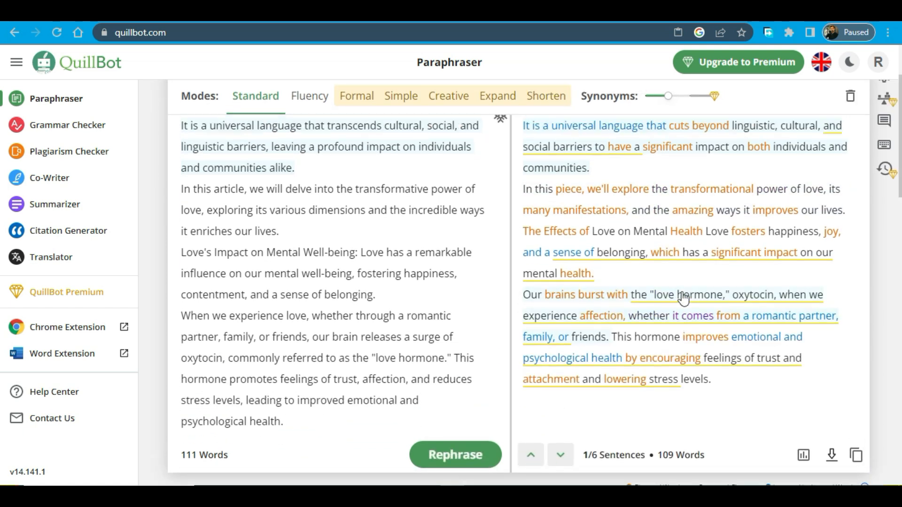
scroll(684, 299, up, 2)
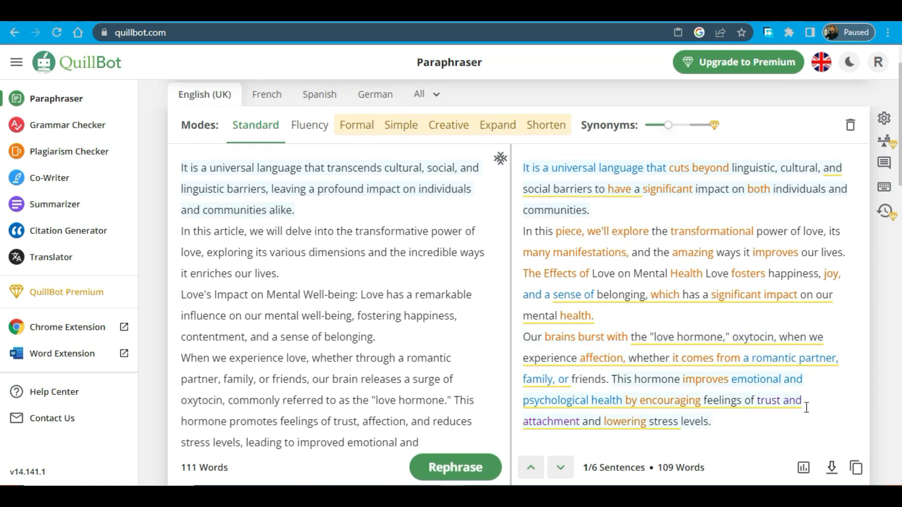
click(857, 468)
key(ctrl+Tab)
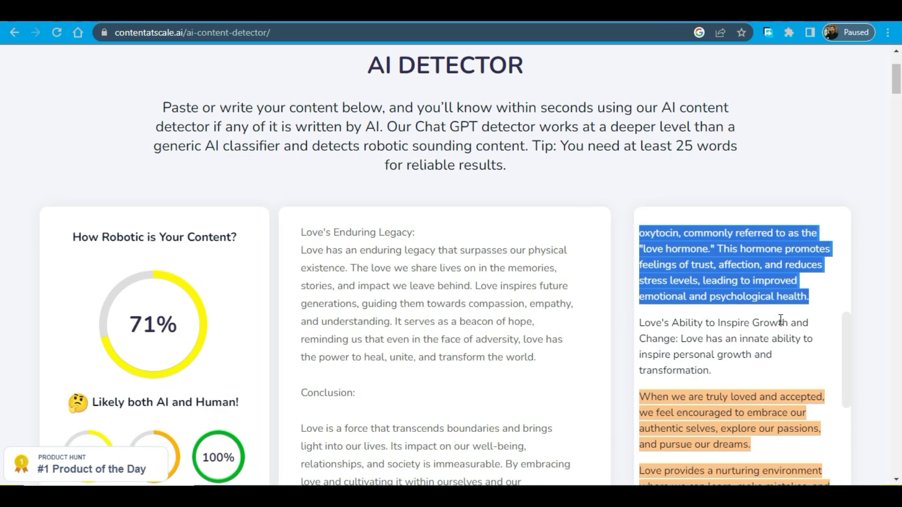
Replace the text from "It is a universal language" through "emotional and psychological health." in the detector's article with the copied paraphrase
scroll(786, 326, up, 10)
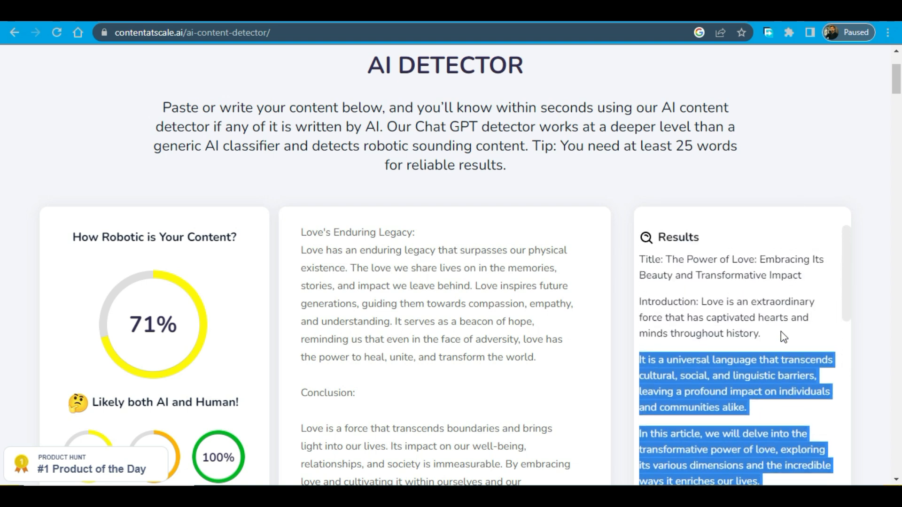
scroll(781, 331, down, 2)
mouse_move(696, 319)
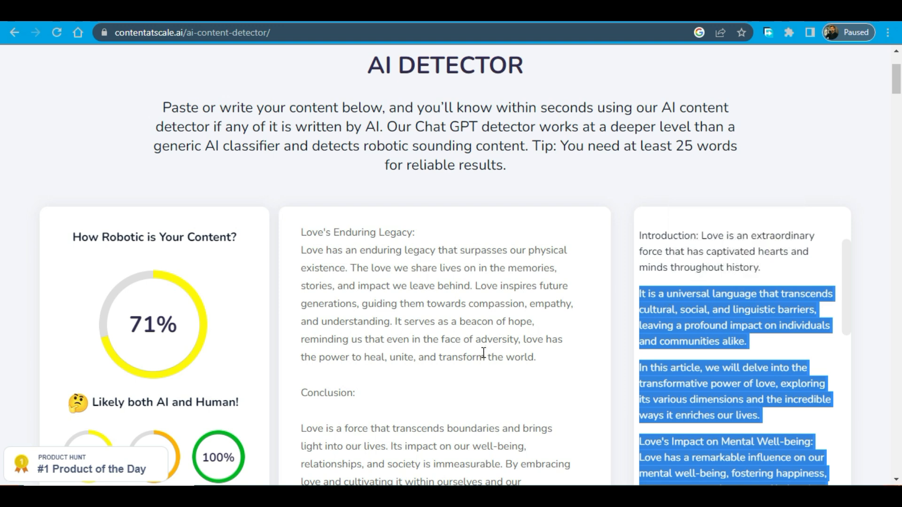
scroll(479, 355, up, 15)
scroll(375, 103, down, 3)
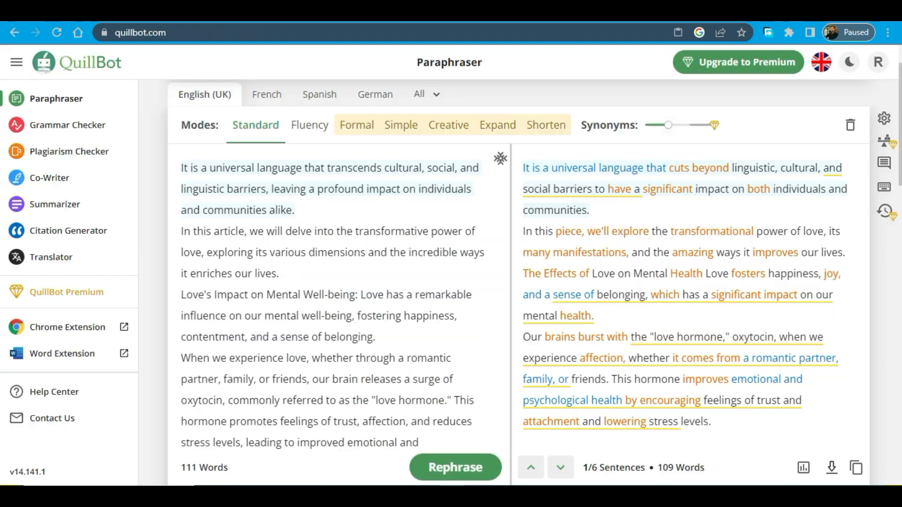
mouse_move(549, 256)
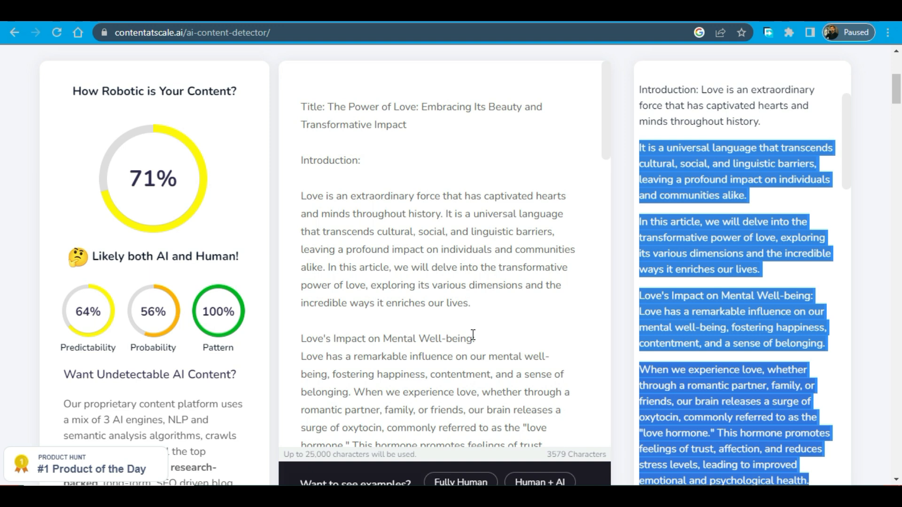
scroll(733, 197, up, 2)
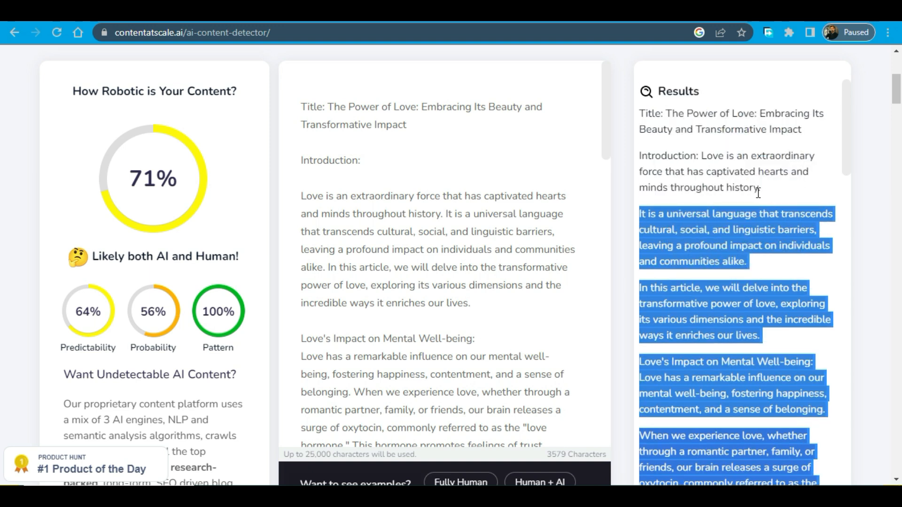
mouse_move(444, 214)
mouse_down()
mouse_move(468, 264)
mouse_move(483, 351)
mouse_move(509, 191)
mouse_up()
scroll(482, 351, down, 5)
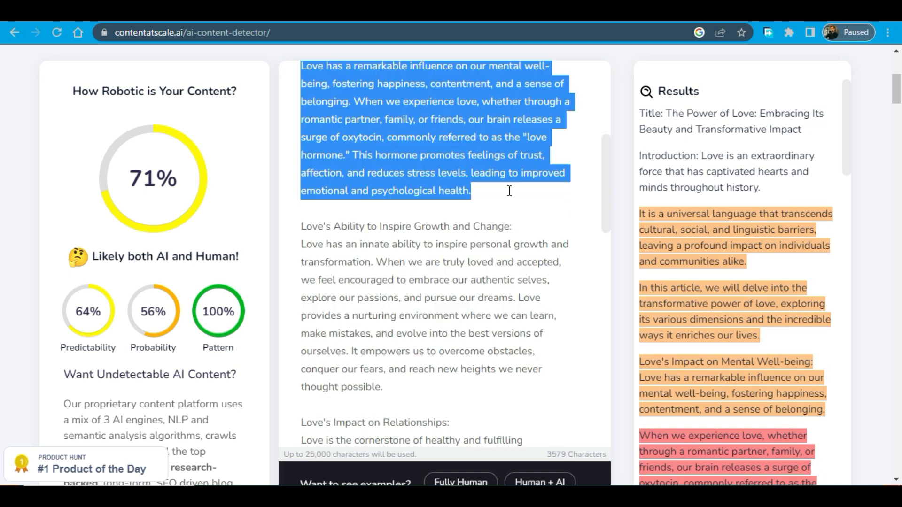
scroll(510, 188, up, 4)
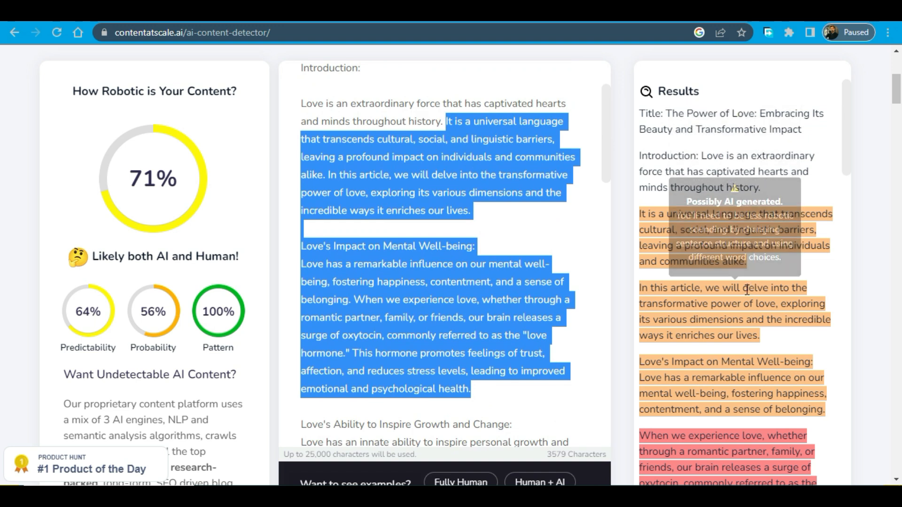
scroll(752, 289, down, 2)
scroll(751, 289, down, 1)
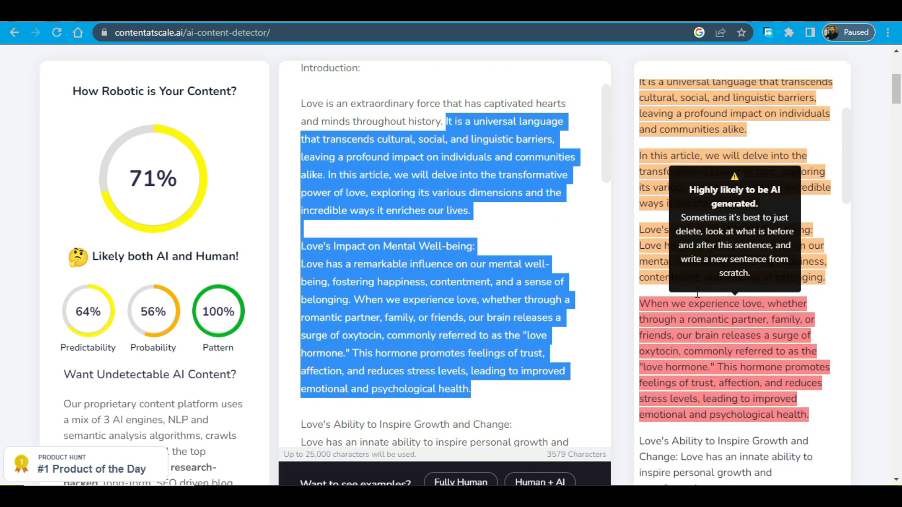
right_click(468, 134)
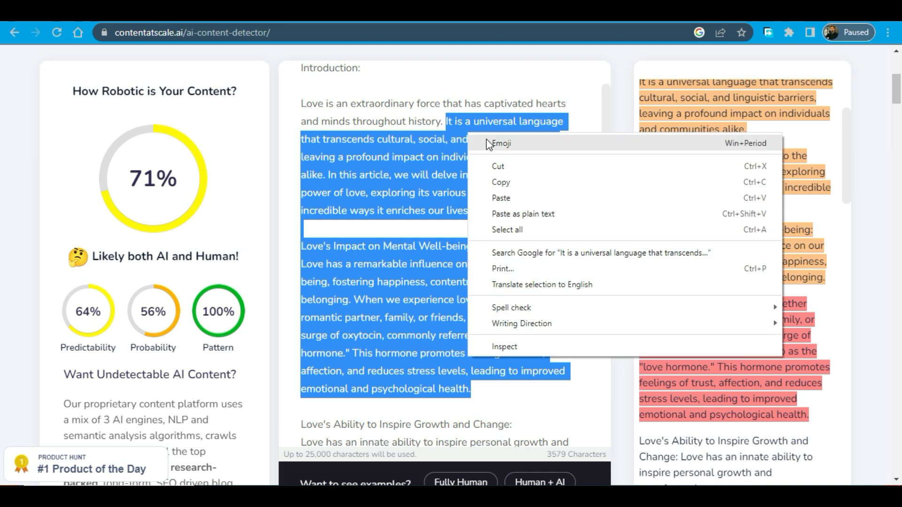
click(522, 202)
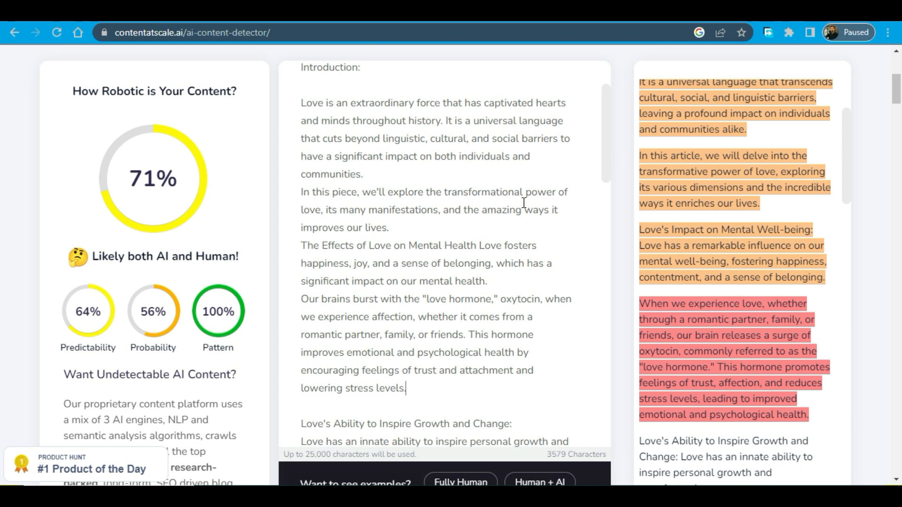
Run the AI content check on the article with the paraphrased opening sections
scroll(524, 202, down, 10)
scroll(486, 362, down, 10)
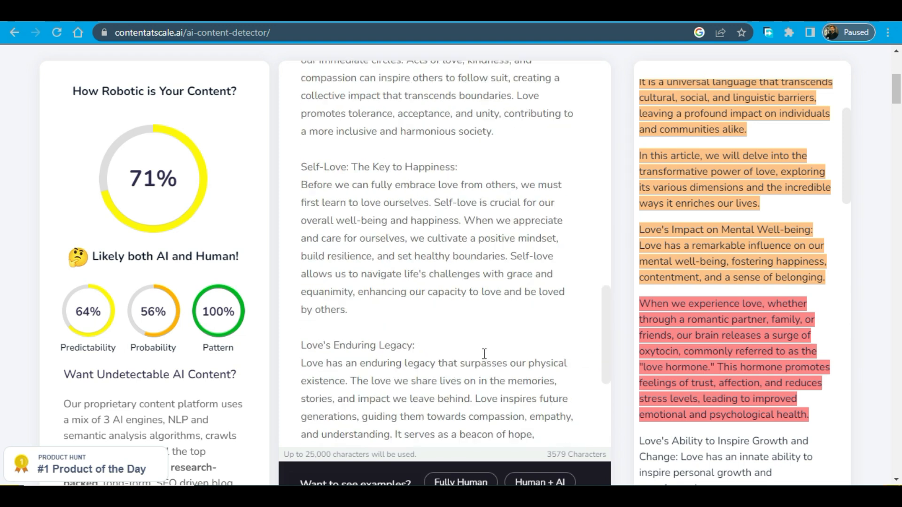
click(465, 249)
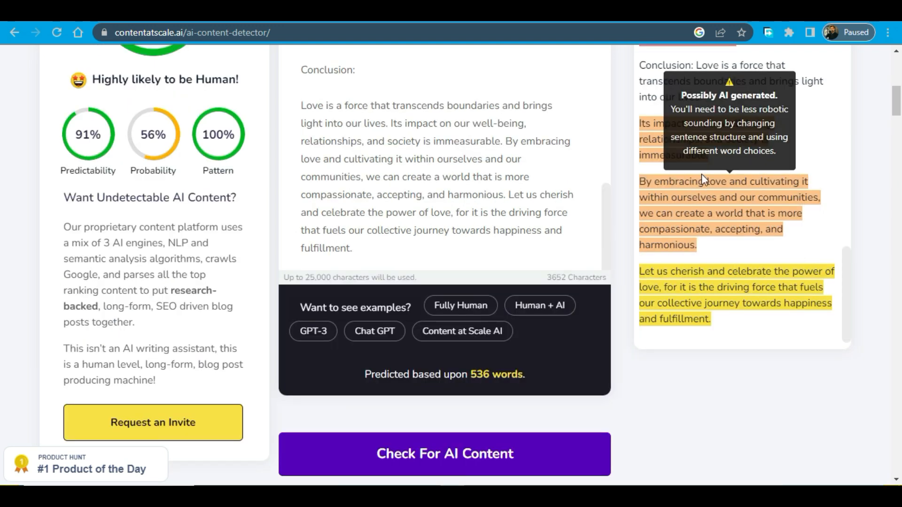
Copy the flagged conclusion sentences from "Its impact on our well-being" through "happiness and fulfillment." and paraphrase them in QuillBot's Standard mode
mouse_move(644, 118)
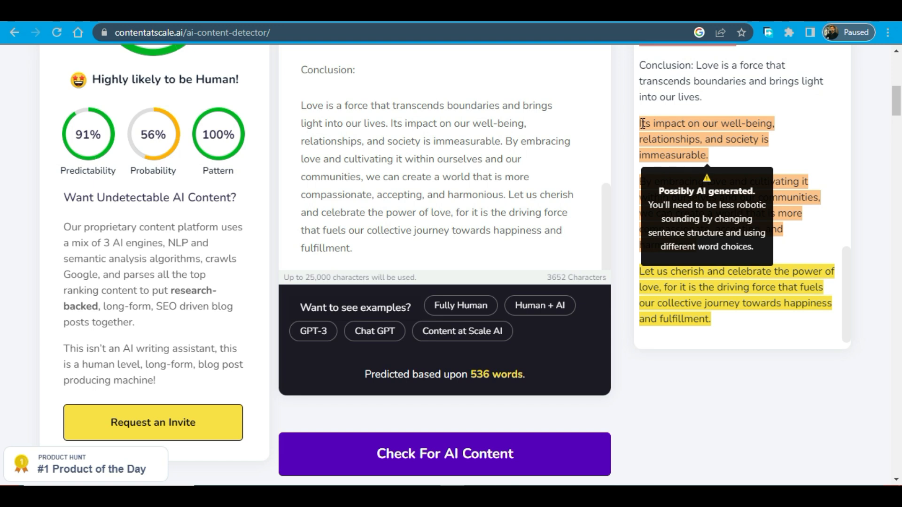
drag(640, 121, 728, 329)
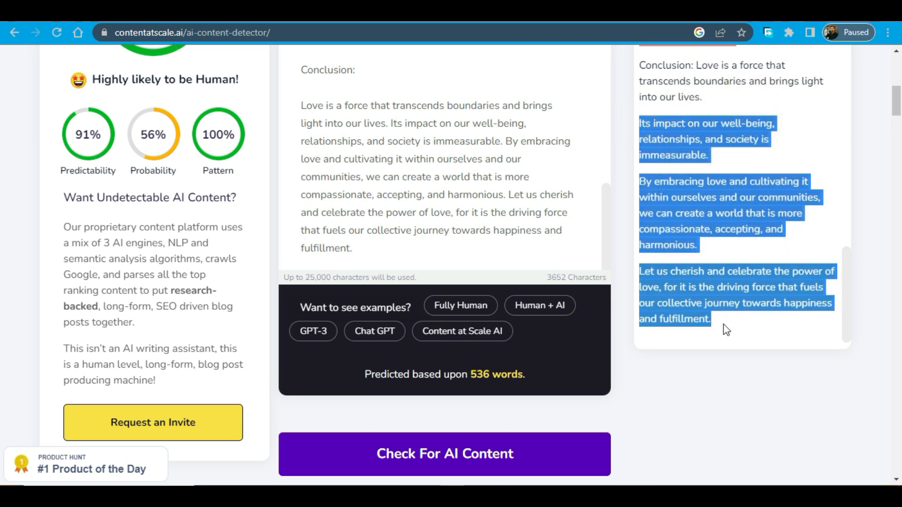
key(ctrl+Tab)
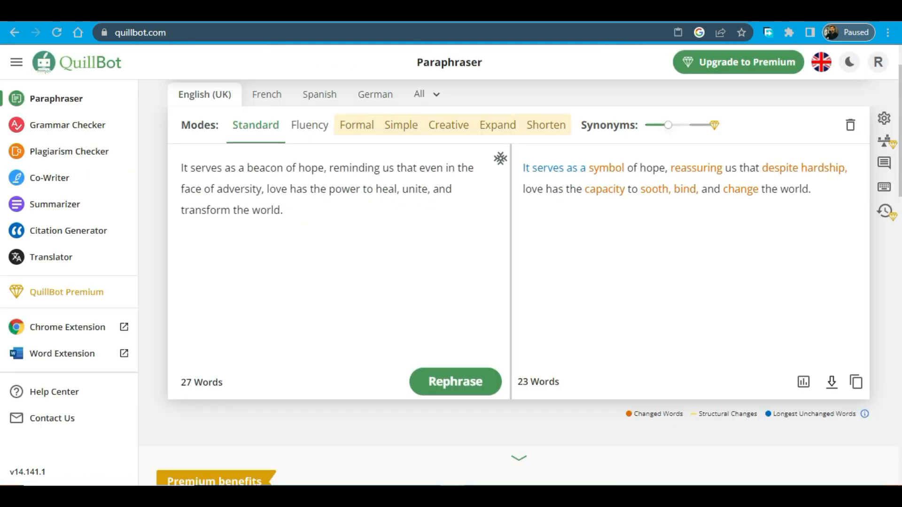
click(291, 225)
key(ctrl+a)
key(ctrl+v)
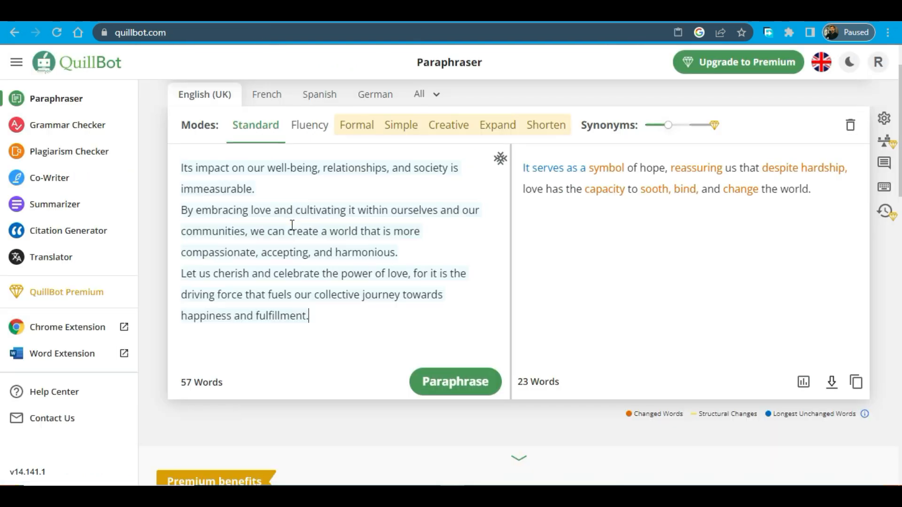
click(467, 381)
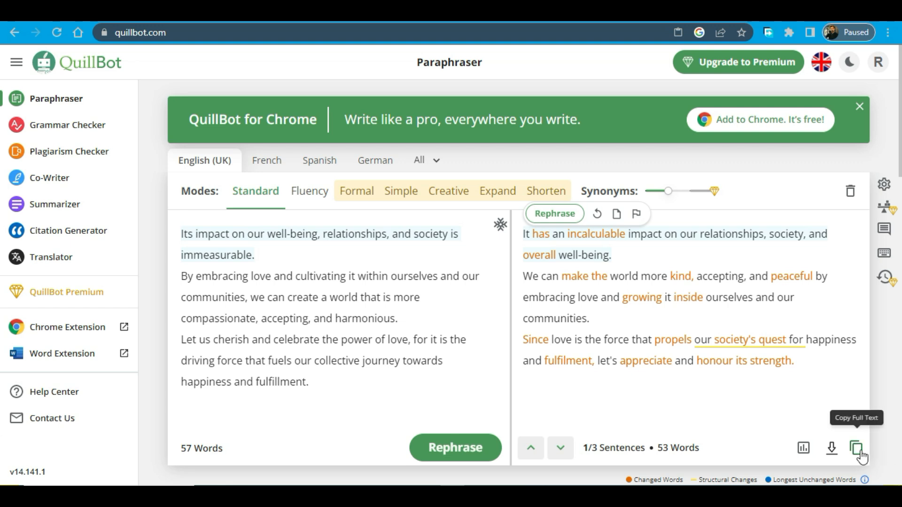
Copy the full paraphrased text and use it to replace the same conclusion sentences in the Content at Scale detector's article
click(857, 449)
key(ctrl+Tab)
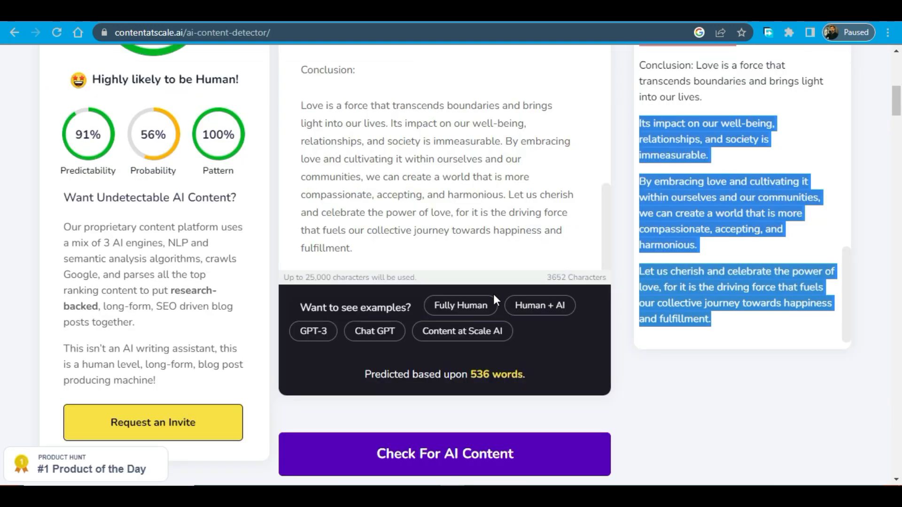
drag(356, 249, 332, 164)
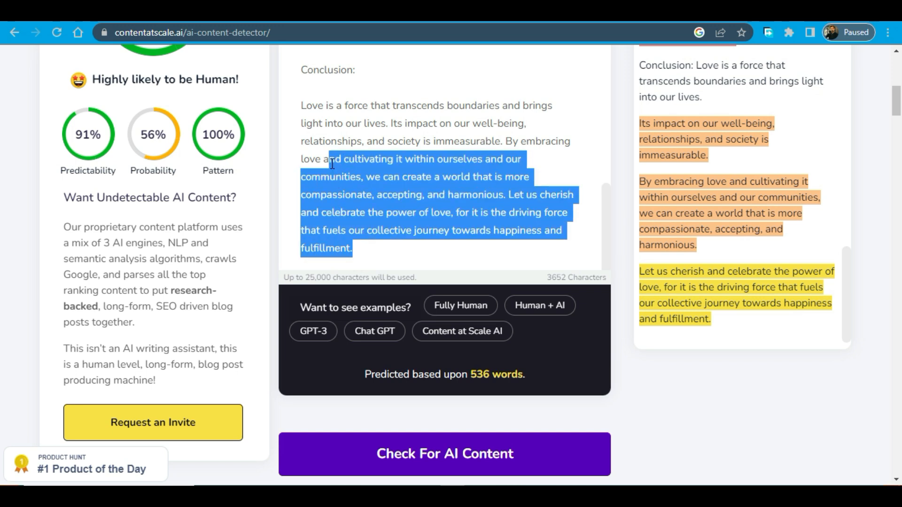
drag(332, 163, 392, 124)
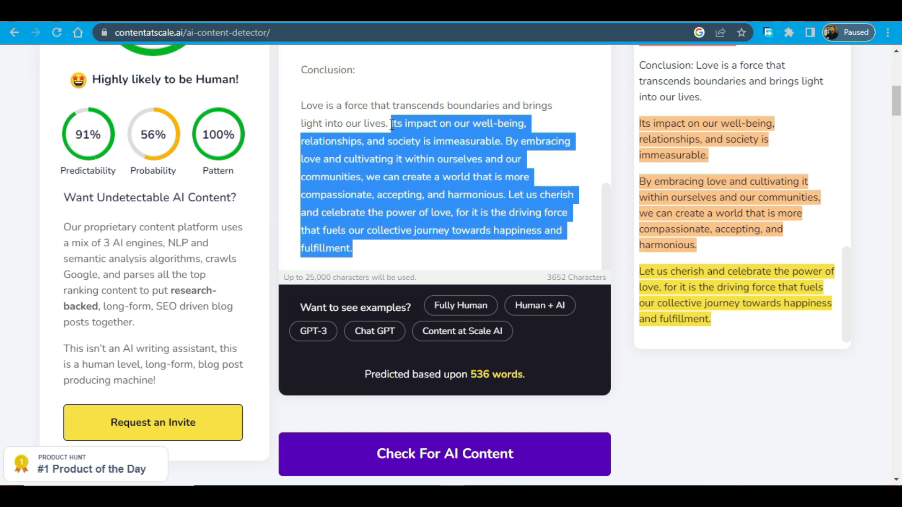
key(ctrl+v)
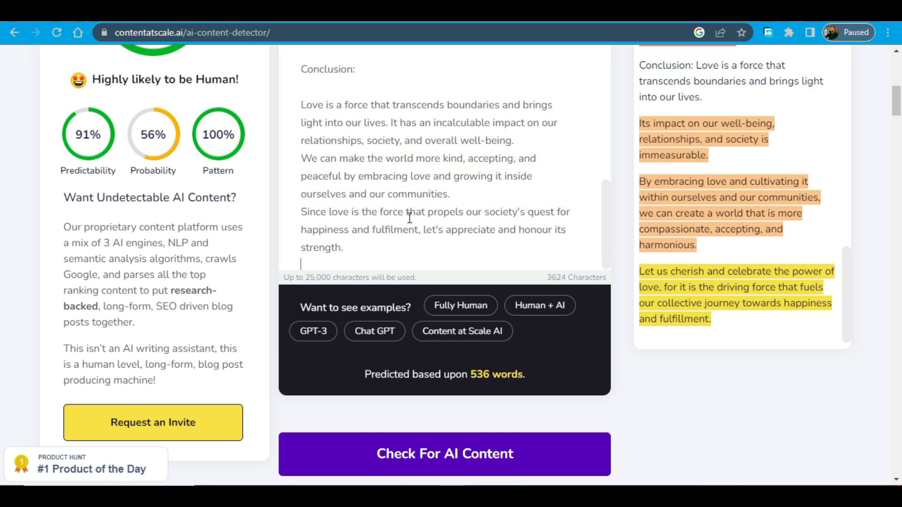
Check the article again for AI content with the paraphrased conclusion in place
scroll(402, 194, down, 3)
mouse_move(771, 223)
scroll(771, 222, up, 1)
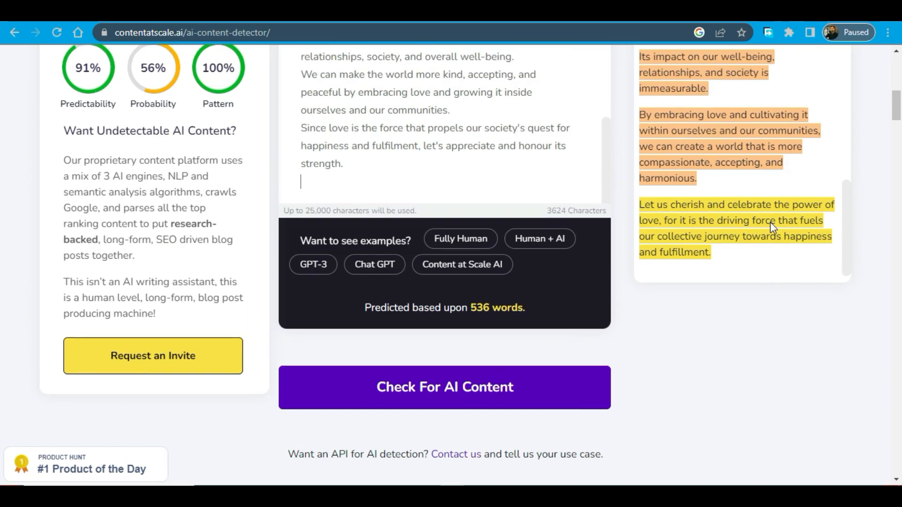
click(449, 391)
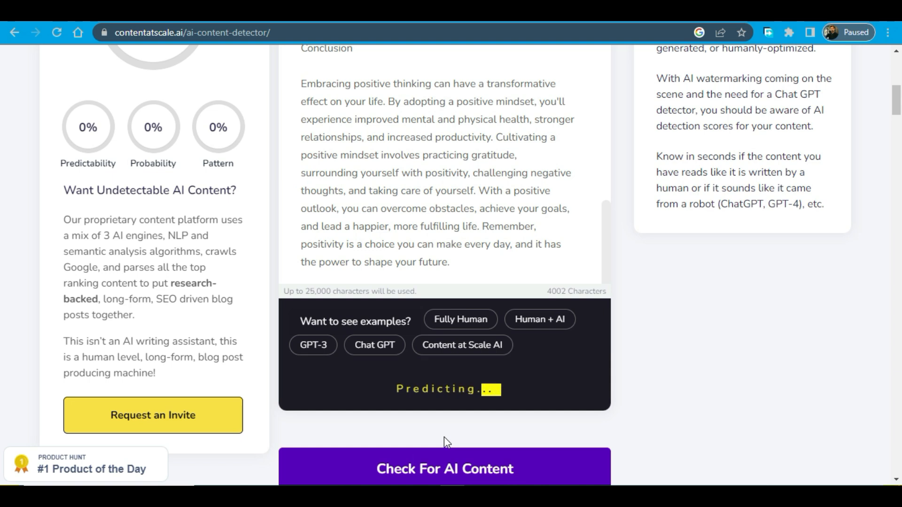
Examine the detector's overall score, sub-scores and highlighted sentences for the positive thinking article
scroll(442, 437, up, 3)
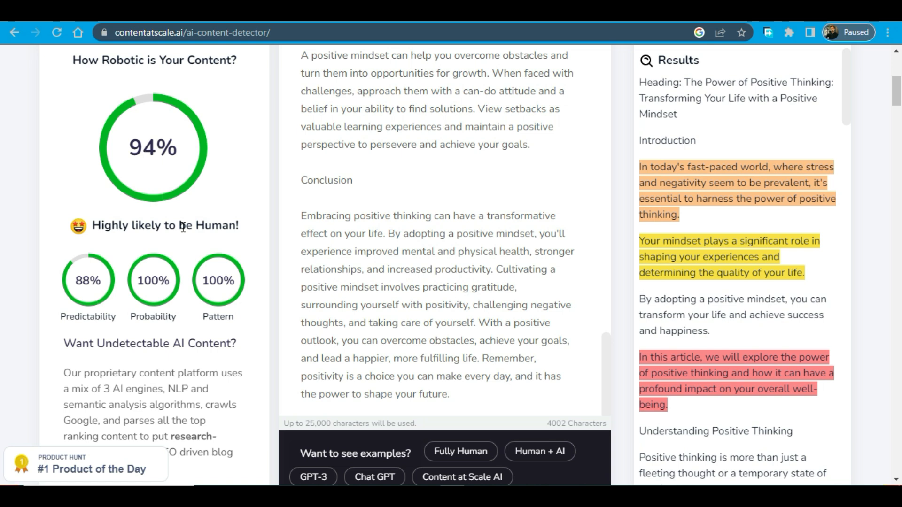
scroll(184, 228, up, 2)
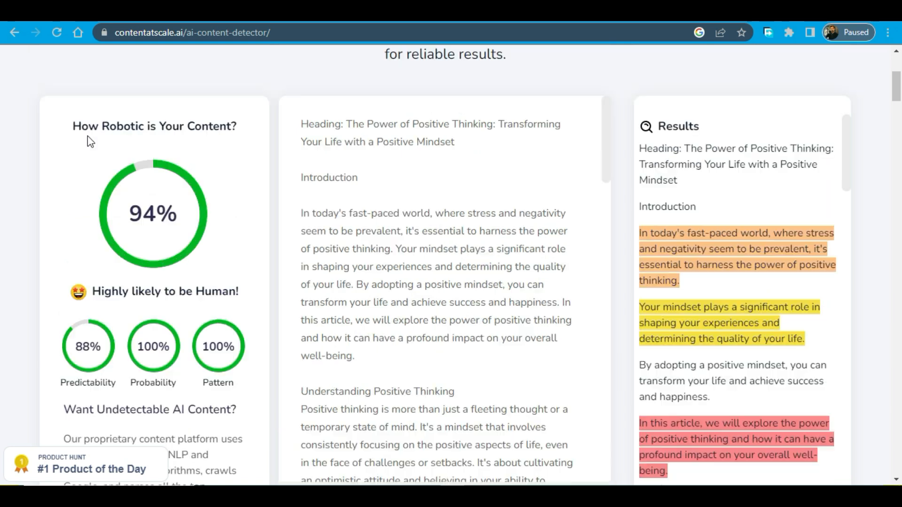
scroll(262, 125, down, 2)
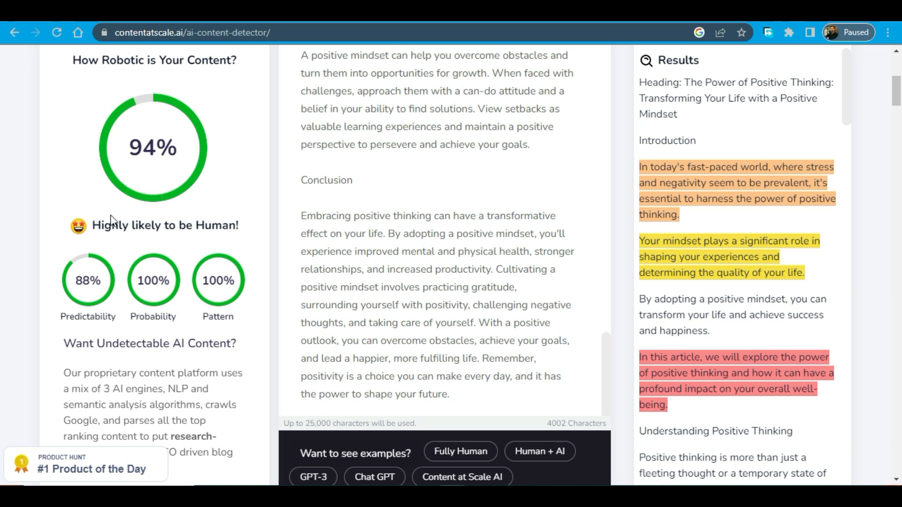
scroll(658, 307, down, 10)
scroll(672, 308, up, 10)
scroll(677, 307, down, 10)
scroll(691, 324, down, 10)
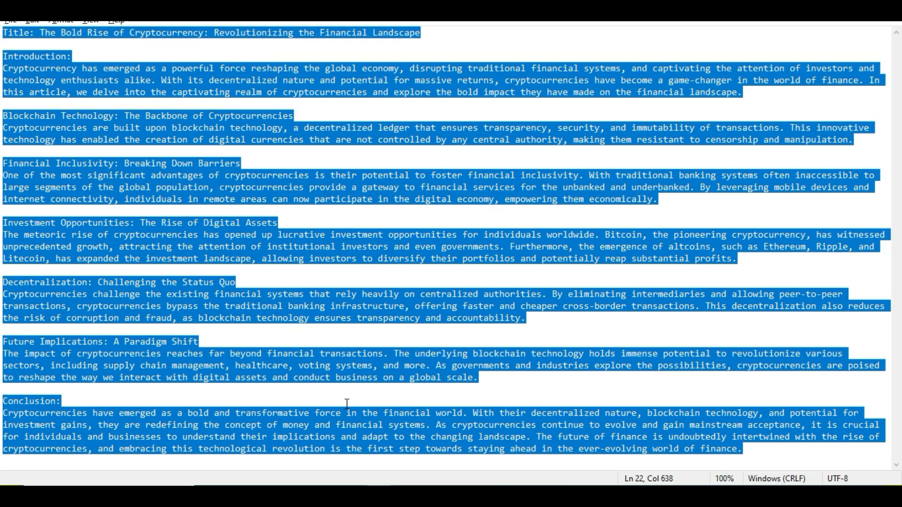
Replace the whole cryptocurrency article in the text editor with its paraphrased version, and paste that version into the Blogger post body
key(ctrl+v)
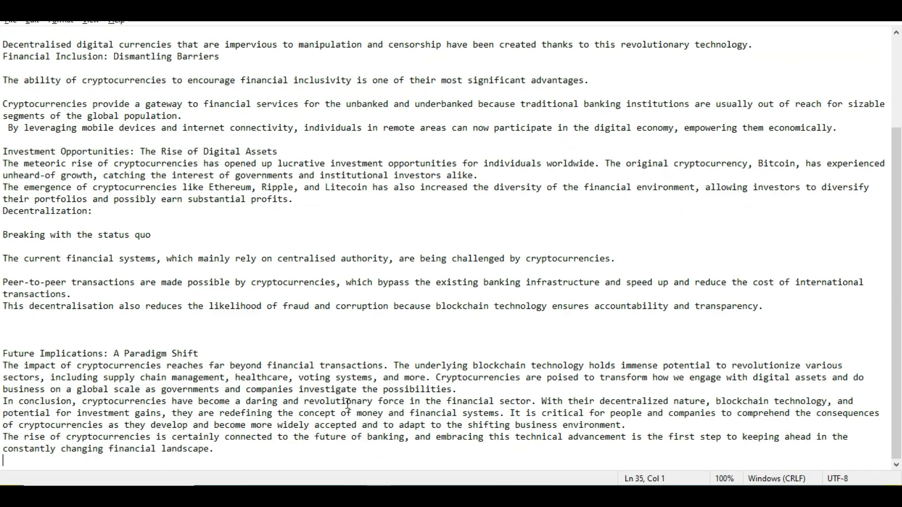
scroll(345, 351, up, 4)
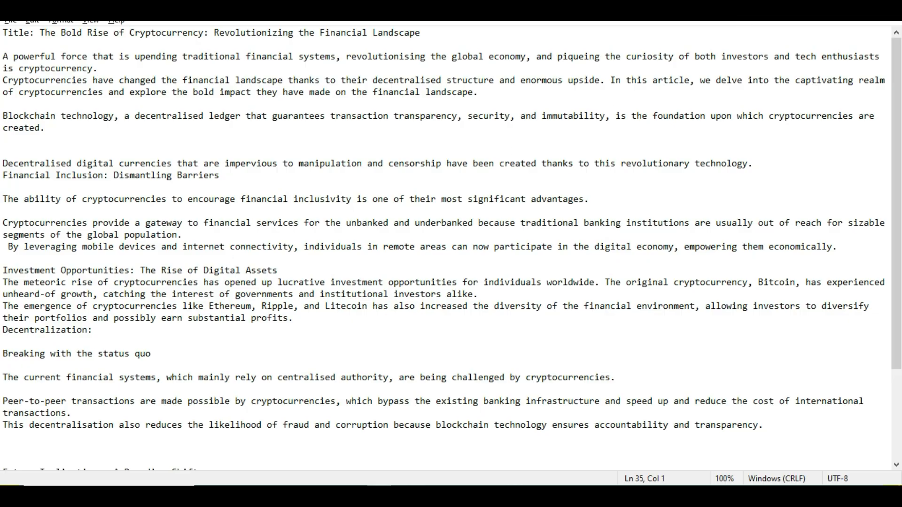
key(alt+Tab)
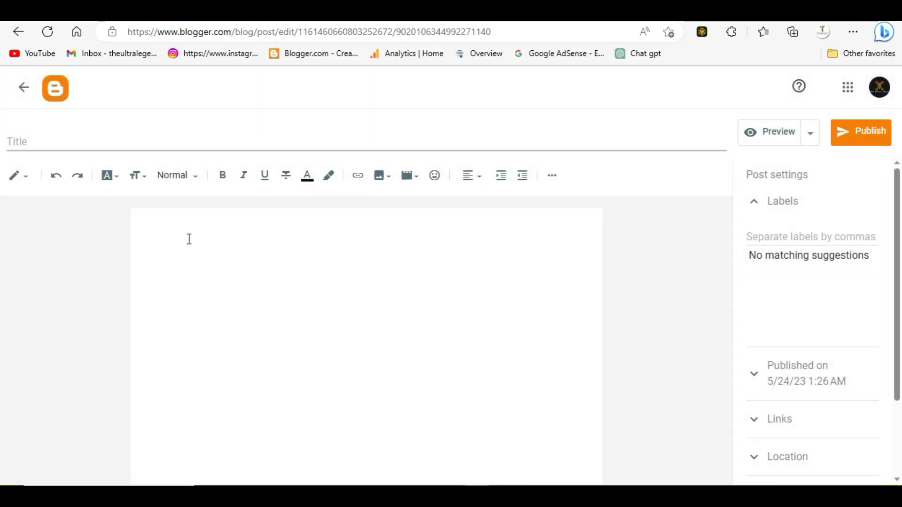
click(189, 239)
key(ctrl+v)
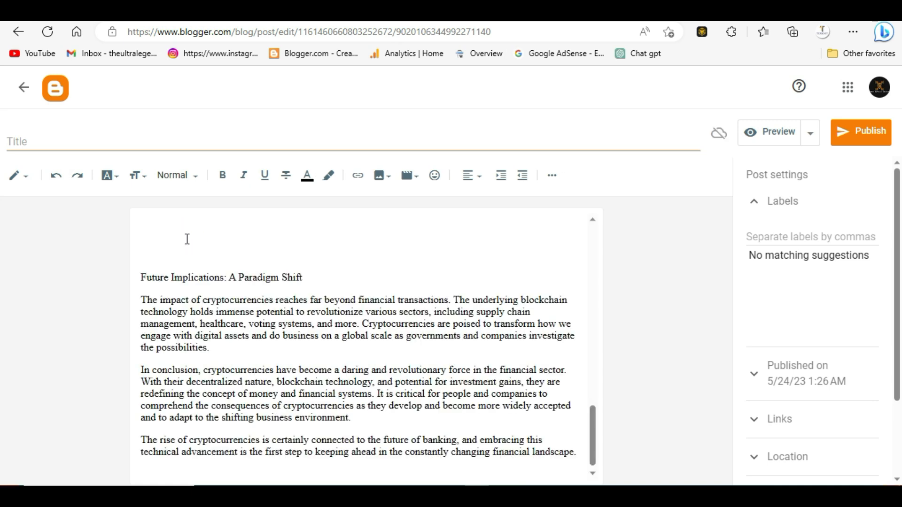
scroll(232, 266, up, 20)
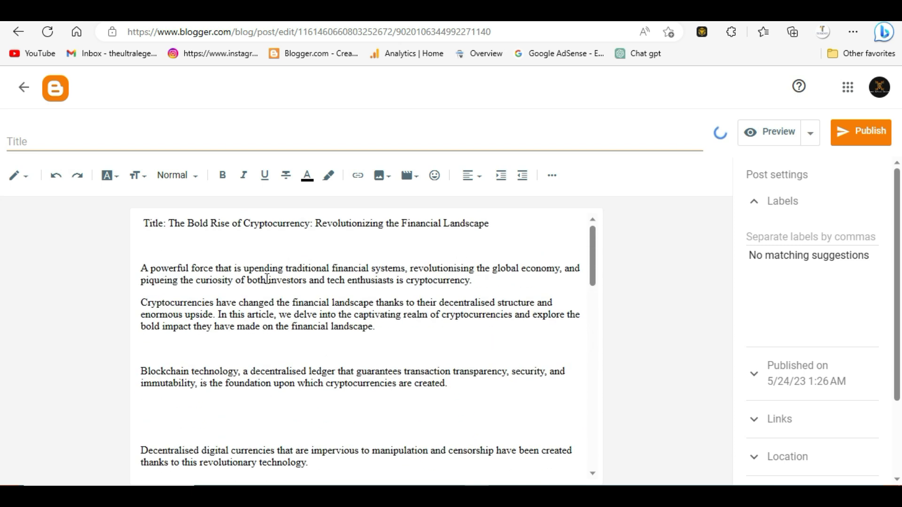
Set the post title to "The Bold Rise of Cryptocurrency: Revolutionizing the Financial Landscape" and make the same heading text bold in the body
drag(491, 224, 169, 226)
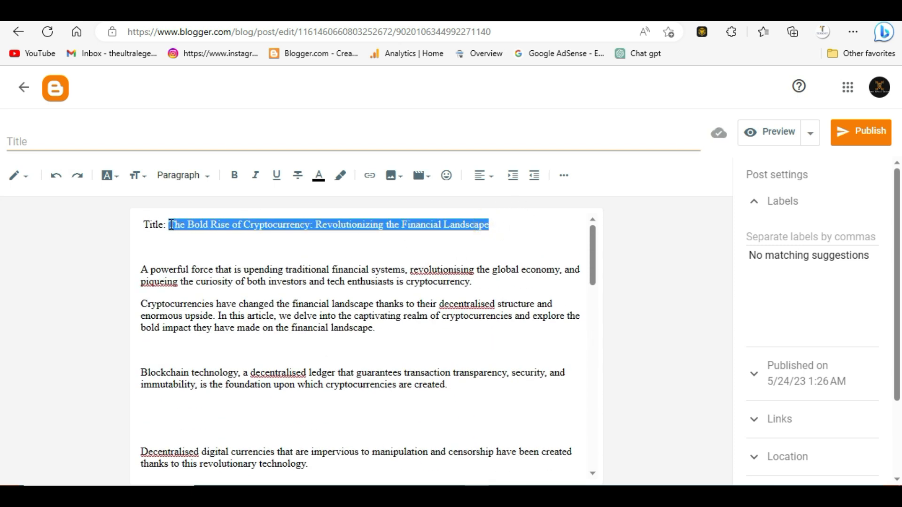
click(177, 143)
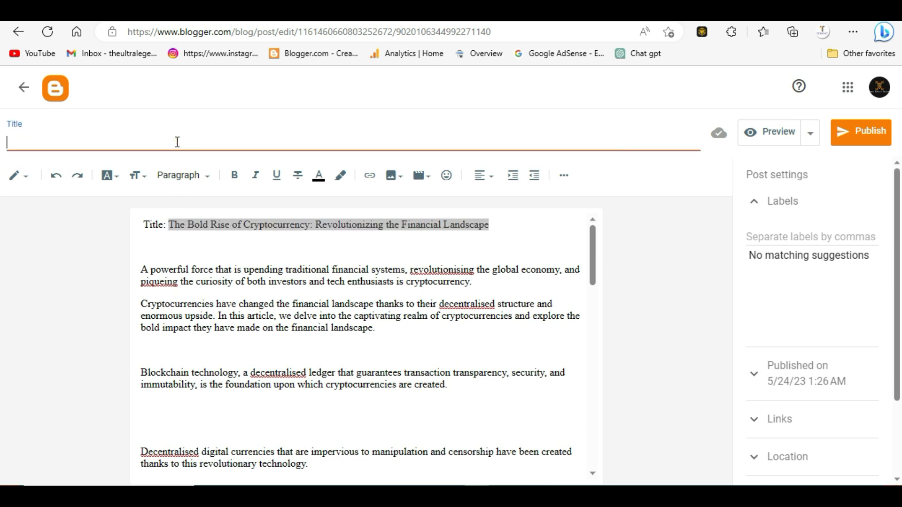
key(ctrl+v)
click(230, 175)
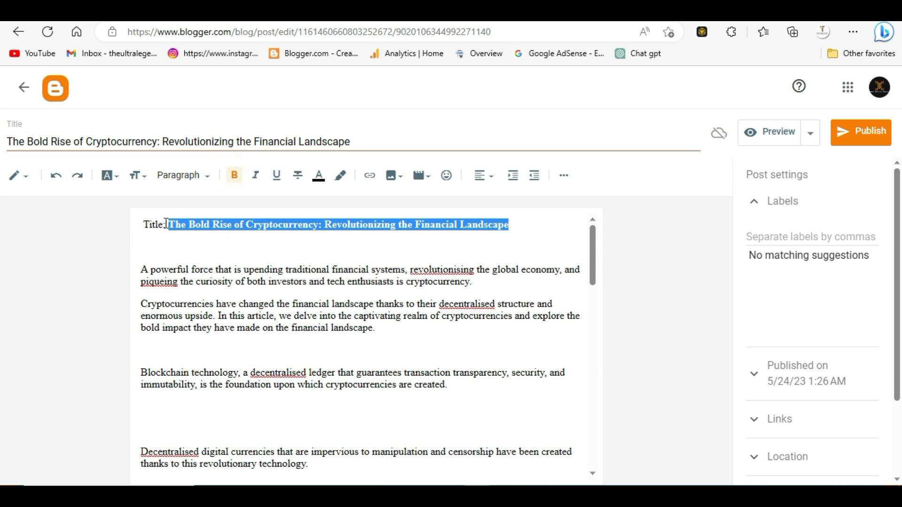
Remove the "Title:" prefix from the body heading and correct the flagged British spellings, such as "revolutionizing", "piquing" and "decentralized"
drag(169, 225, 133, 224)
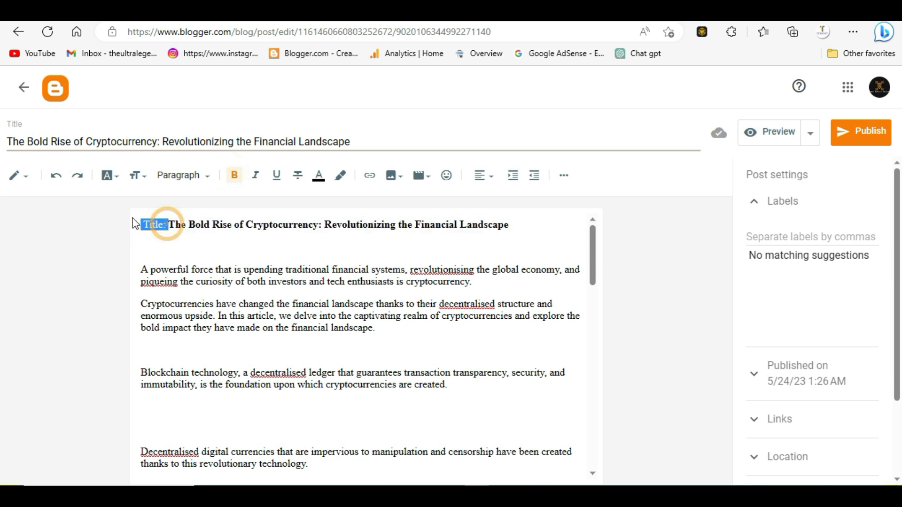
key(BackSpace)
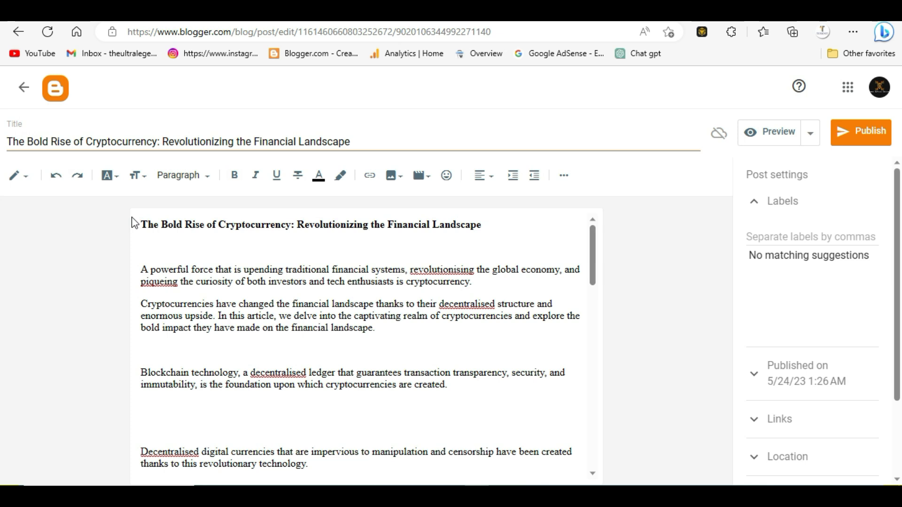
right_click(441, 271)
click(481, 281)
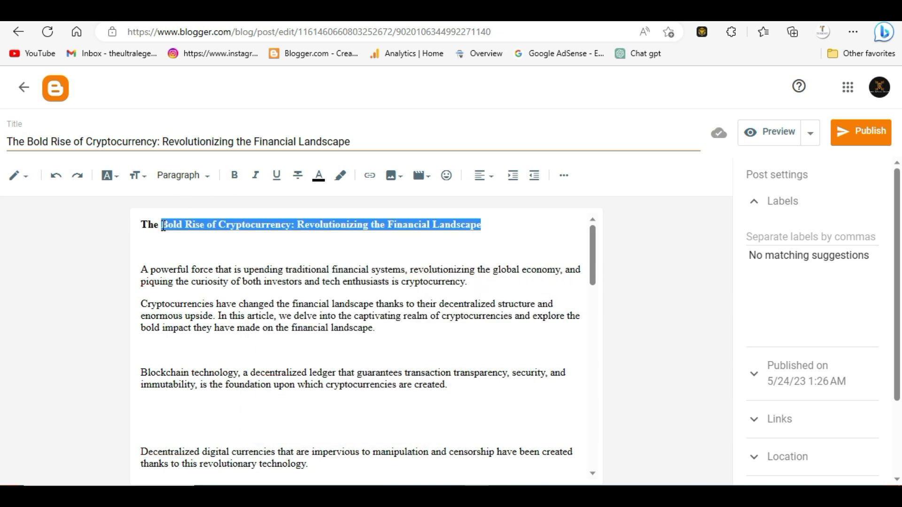
Set the text size of the heading "The Bold Rise of Cryptocurrency: Revolutionizing the Financial Landscape" in the post body to Large
drag(161, 224, 143, 224)
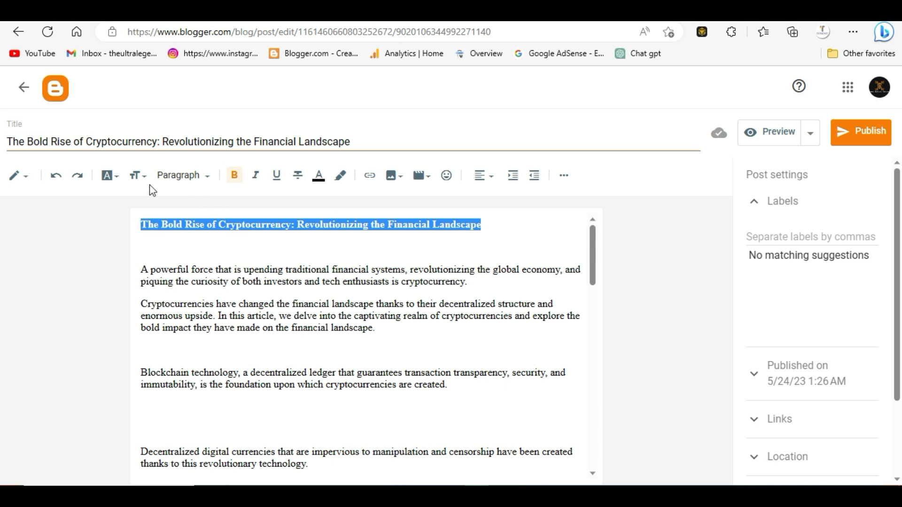
click(138, 176)
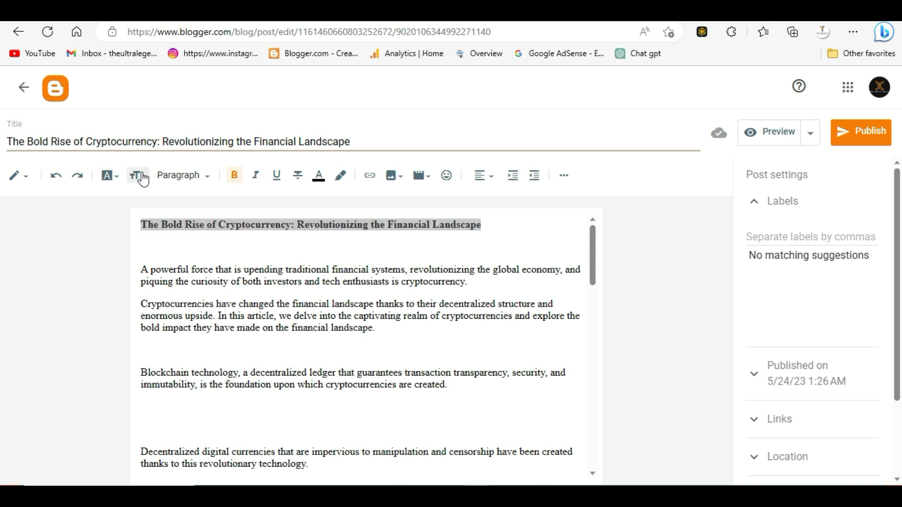
click(160, 312)
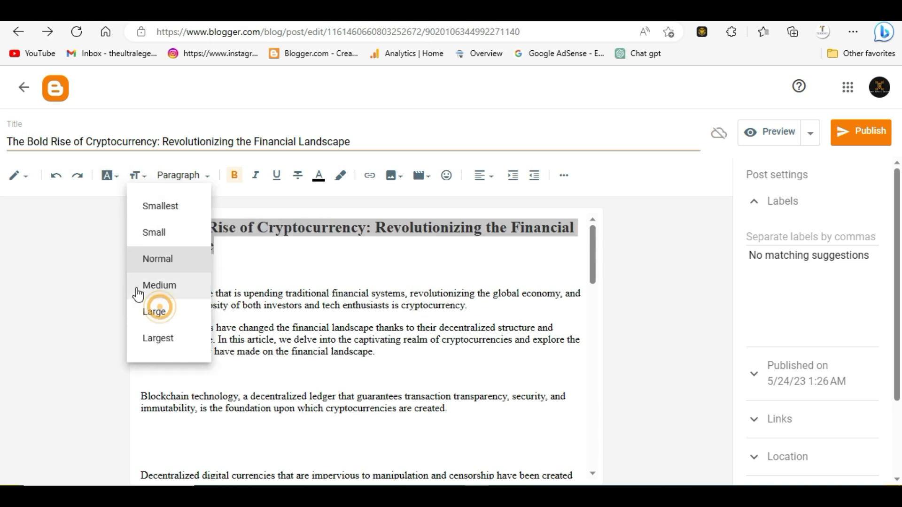
click(317, 286)
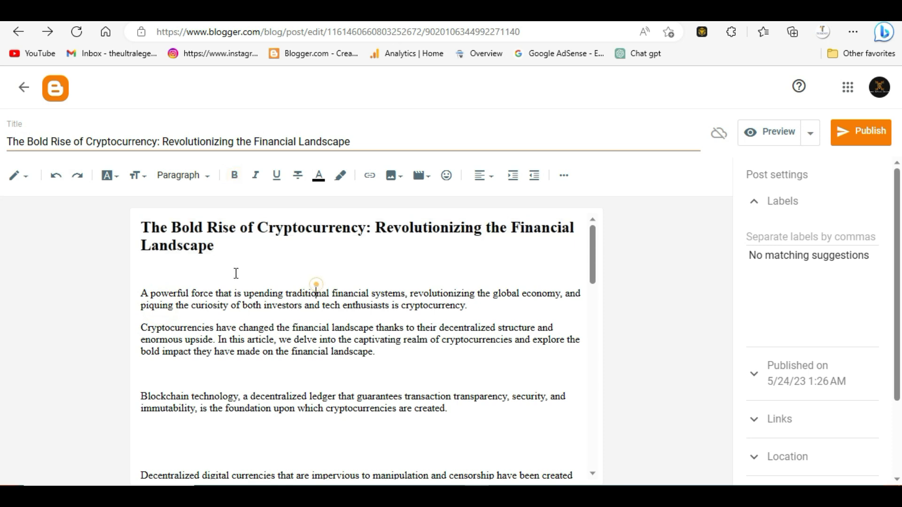
Set the text size of all paragraphs below the heading, through the end of the article, to Medium
click(144, 291)
key(ctrl+shift+Down)
key(ctrl+shift+Down)
key(ctrl+shift+Down)
key(ctrl+shift+Down)
key(ctrl+shift+Down)
key(ctrl+shift+Down)
key(ctrl+shift+Down)
key(ctrl+shift+Down)
key(ctrl+shift+Down)
key(ctrl+shift+Down)
key(ctrl+shift+Down)
key(ctrl+shift+Down)
key(ctrl+shift+Down)
key(ctrl+shift+Down)
key(ctrl+shift+Down)
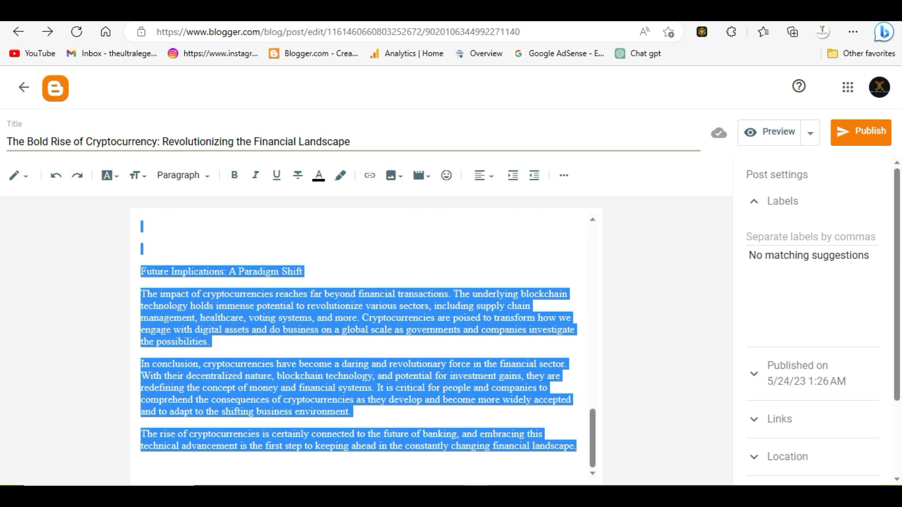
click(134, 183)
click(134, 181)
click(160, 286)
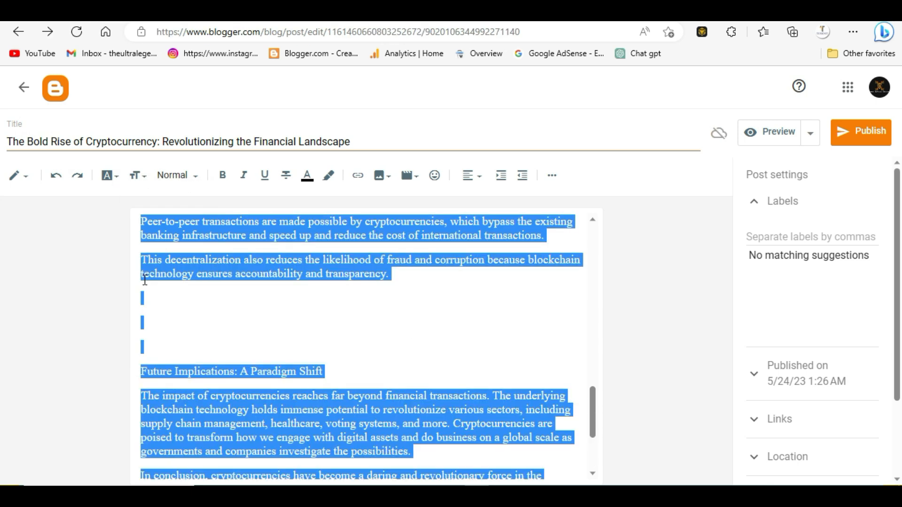
Add the existing label "Articles" to the cryptocurrency post and publish it
click(816, 237)
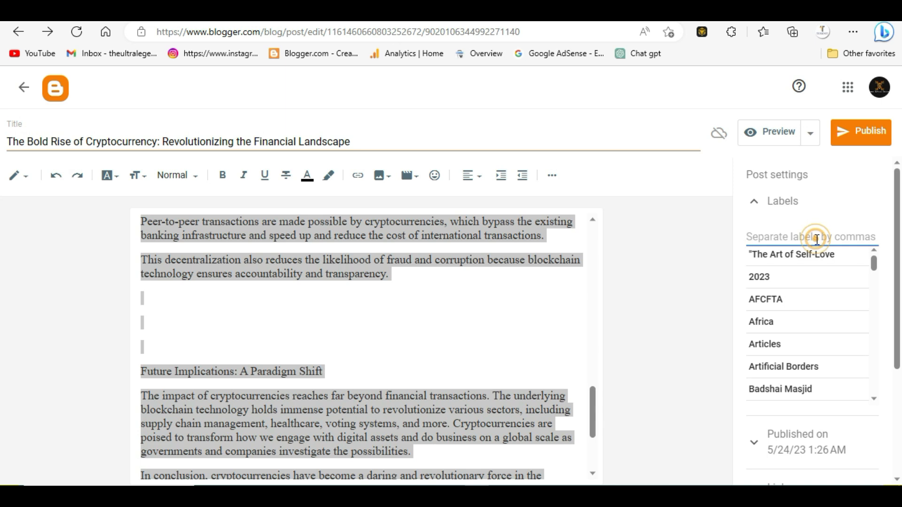
text(Arti)
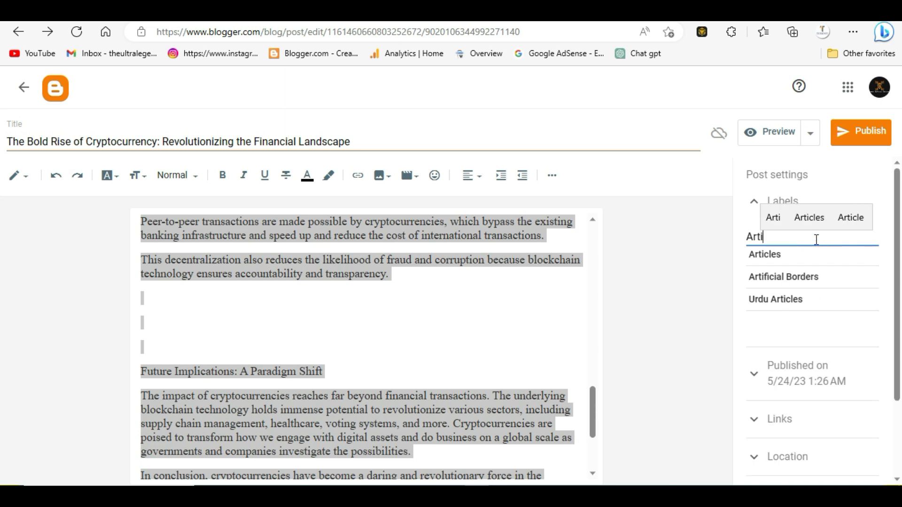
text(cl)
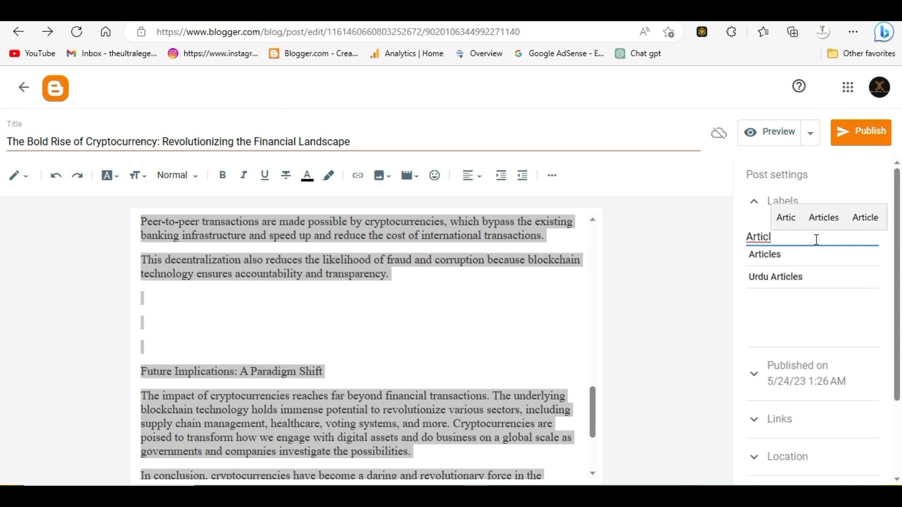
click(799, 259)
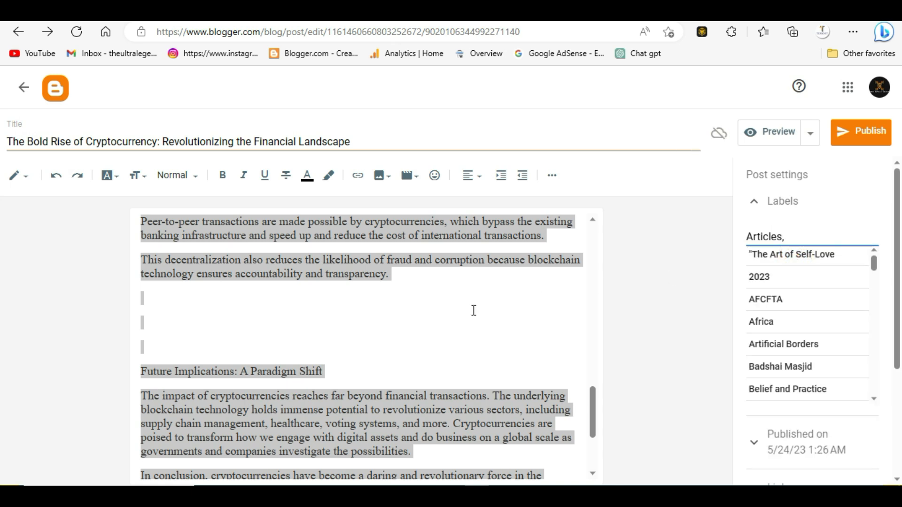
scroll(474, 317, down, 3)
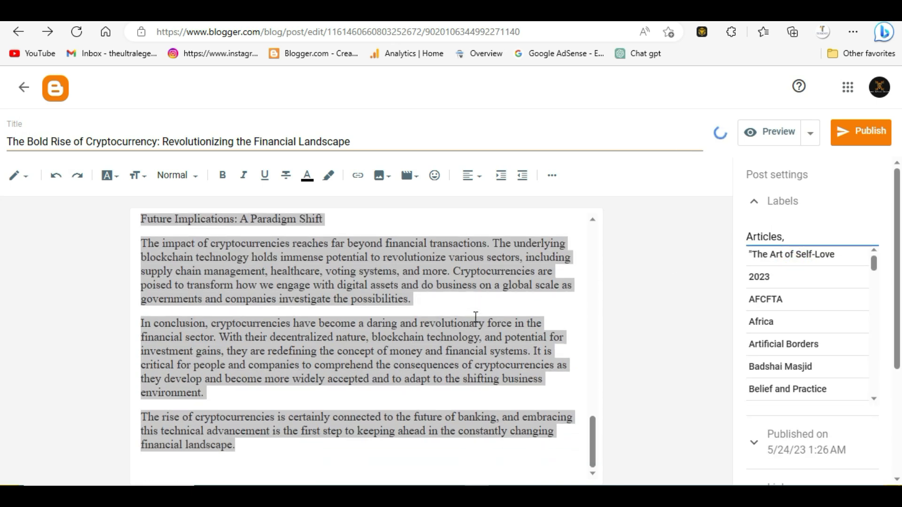
click(457, 324)
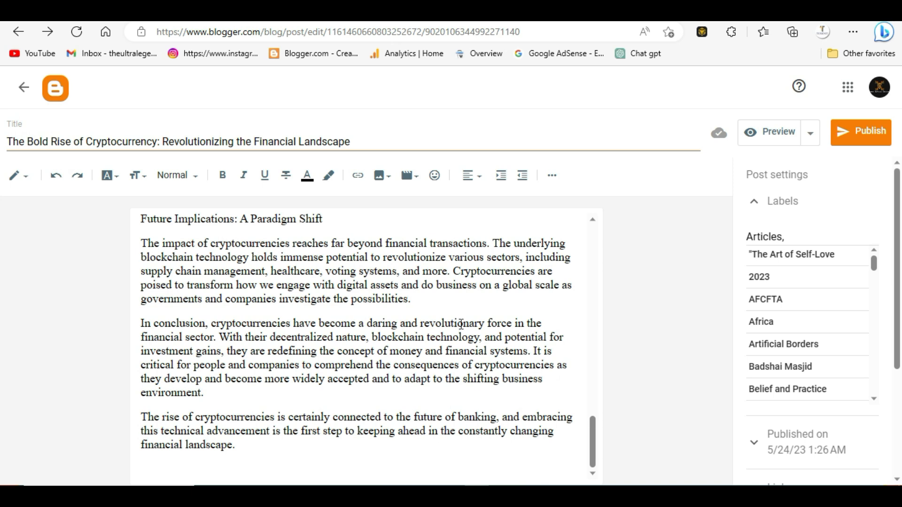
click(861, 135)
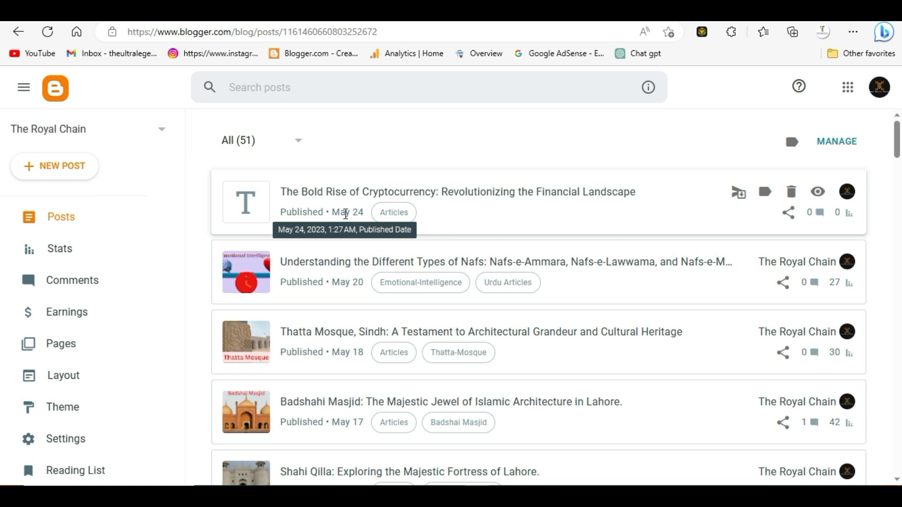
Review the original ChatGPT cryptocurrency article and examine the AI detector's scores and highlighted sentences for the paraphrased version
click(50, 32)
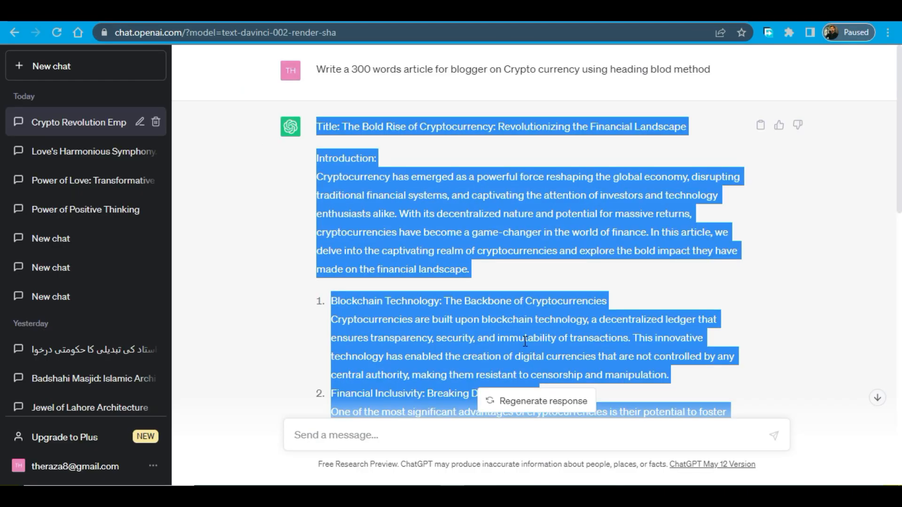
scroll(451, 258, down, 10)
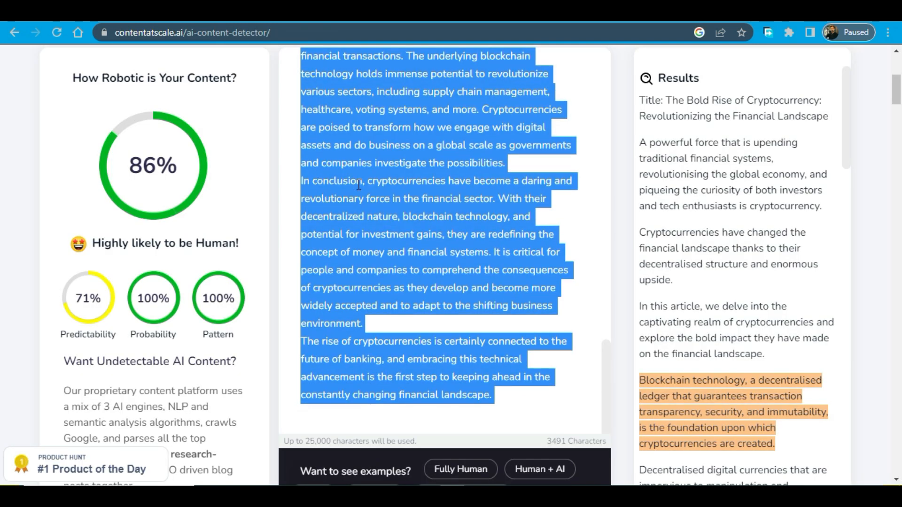
scroll(365, 182, up, 3)
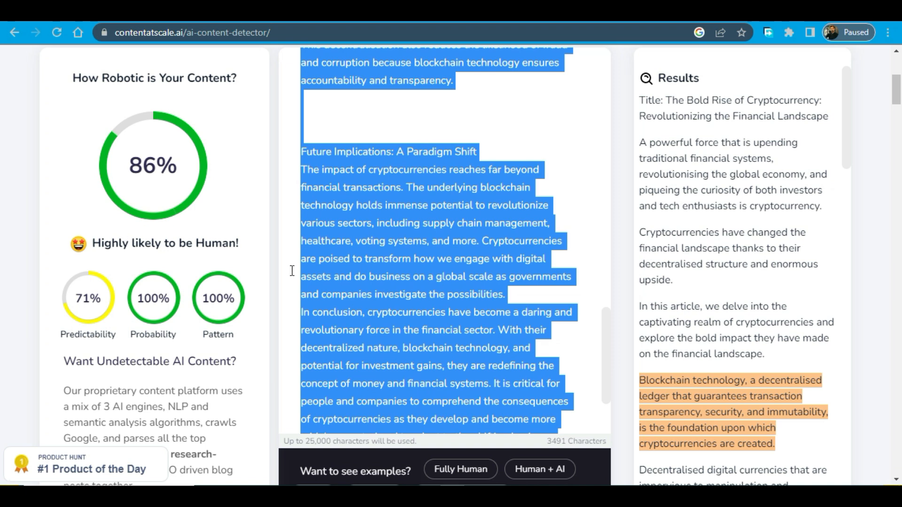
scroll(700, 269, down, 5)
mouse_move(728, 159)
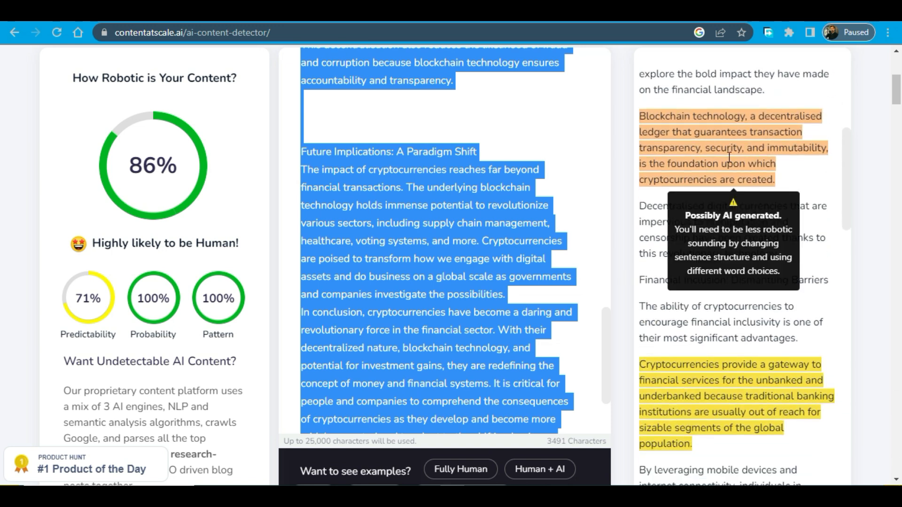
mouse_move(725, 365)
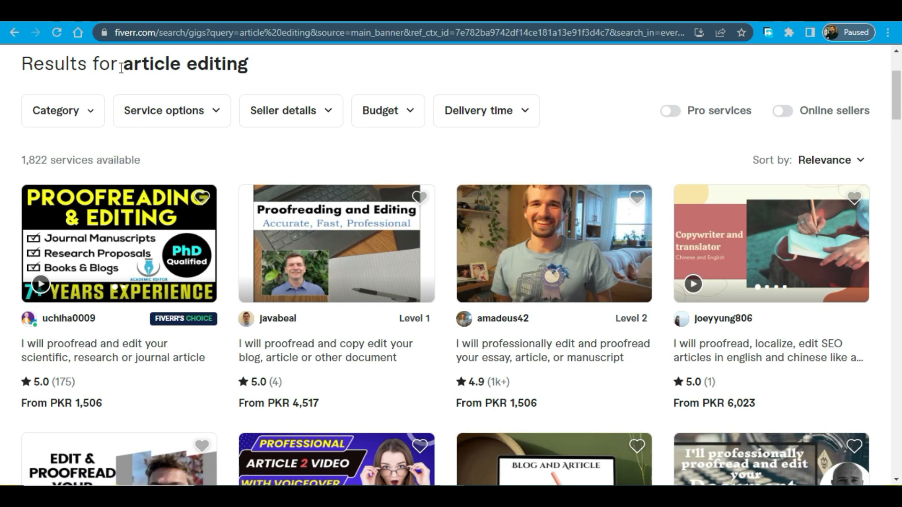
Look through the article editing gigs on Fiverr and the freelancer profiles for article editing on Upwork
double_click(27, 162)
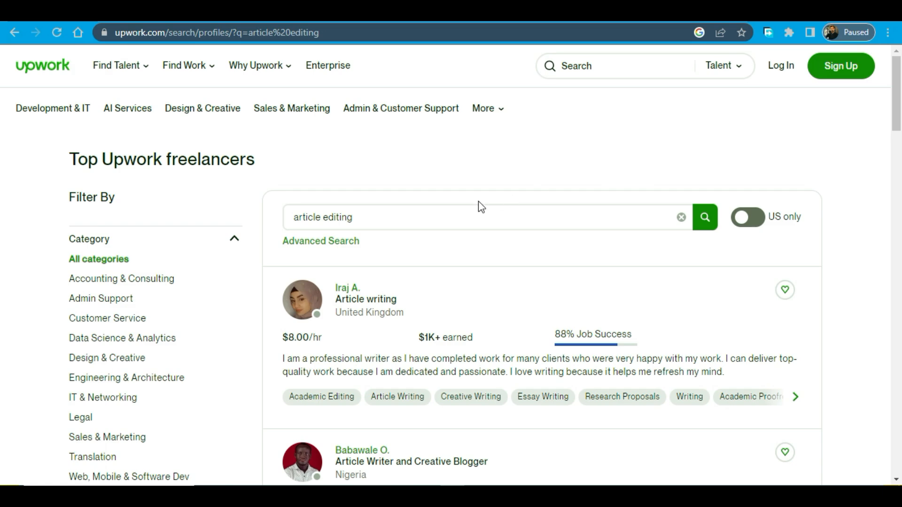
scroll(458, 274, down, 1)
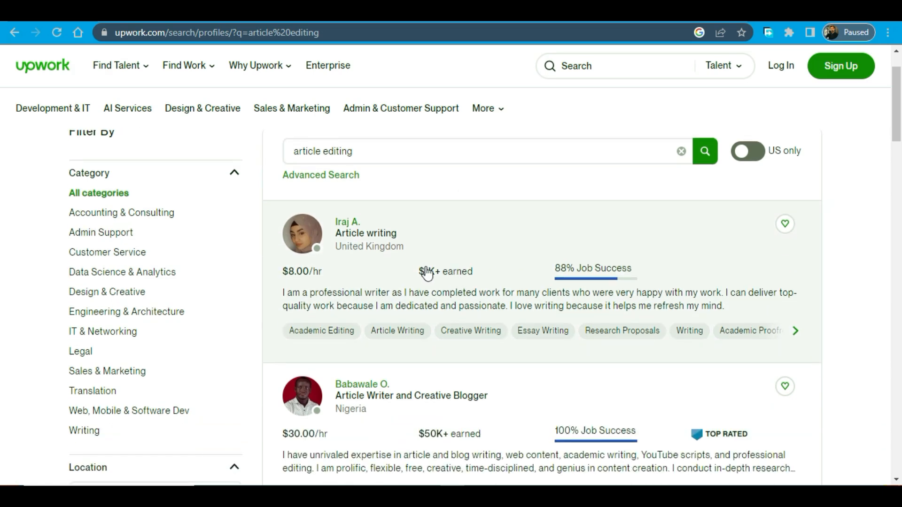
scroll(427, 273, down, 3)
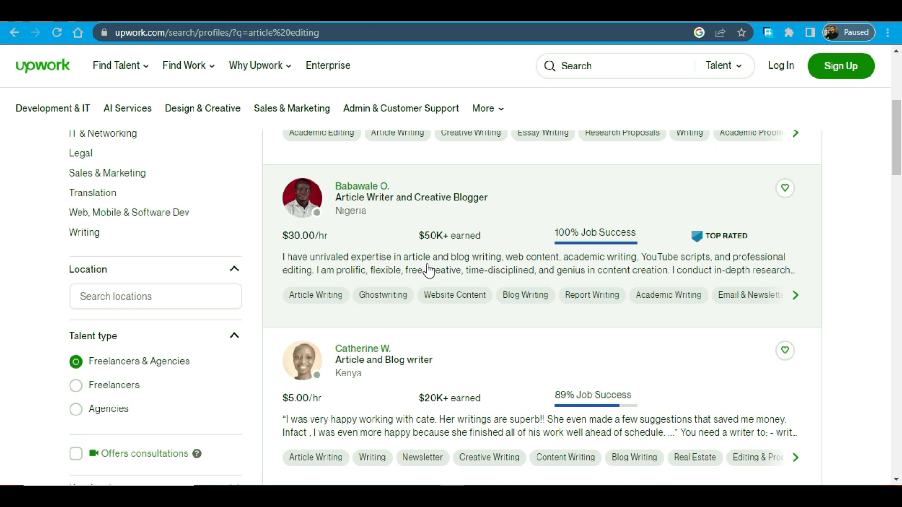
scroll(428, 270, up, 4)
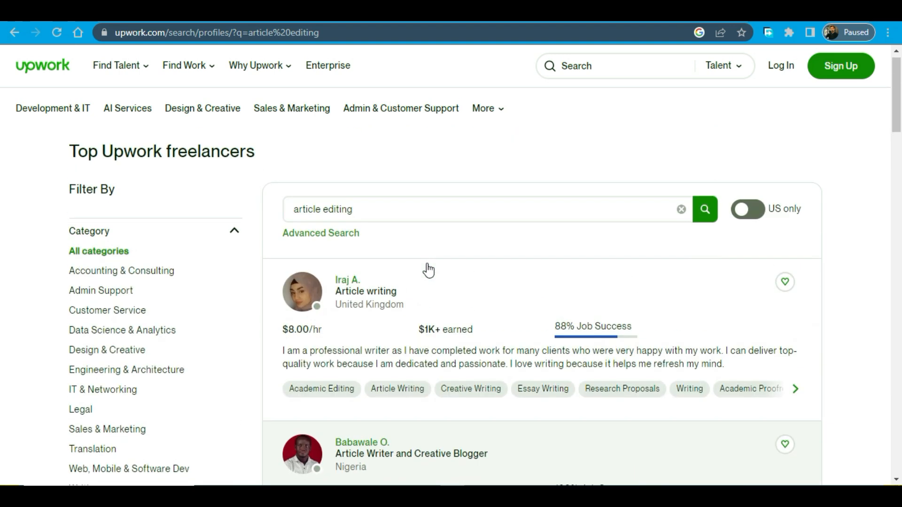